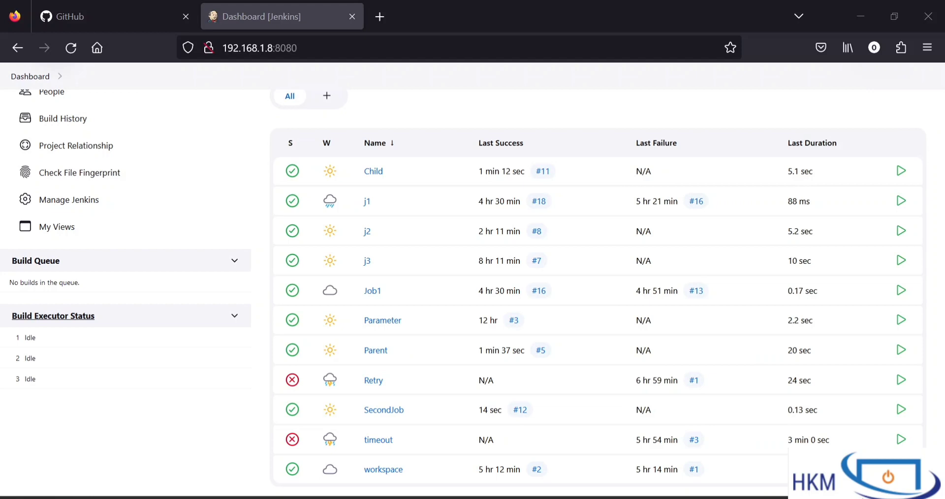
Open the SecondJob project in a new browser tab and review its build history.
scroll(421, 410, down, 1)
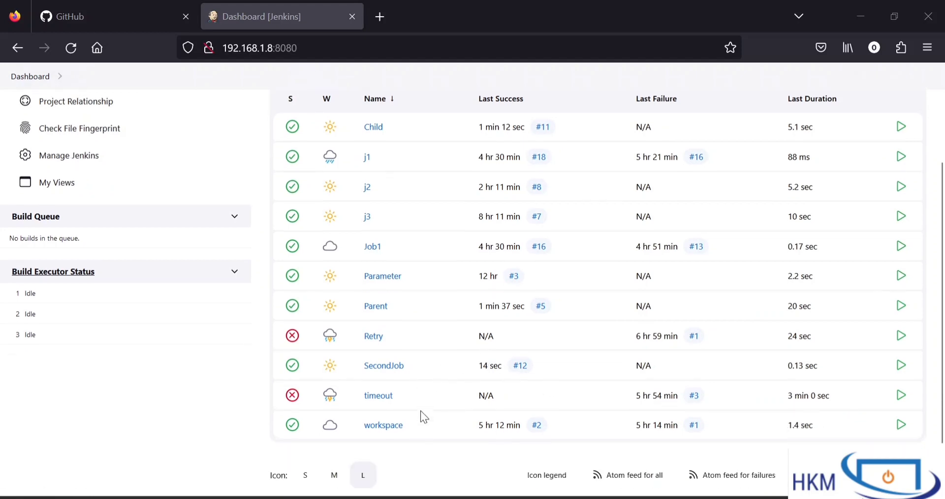
right_click(383, 367)
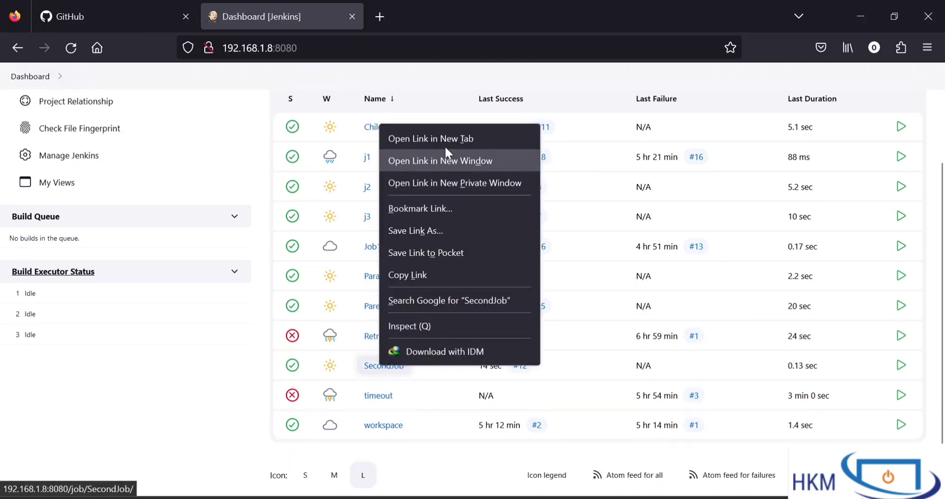
click(444, 140)
click(424, 24)
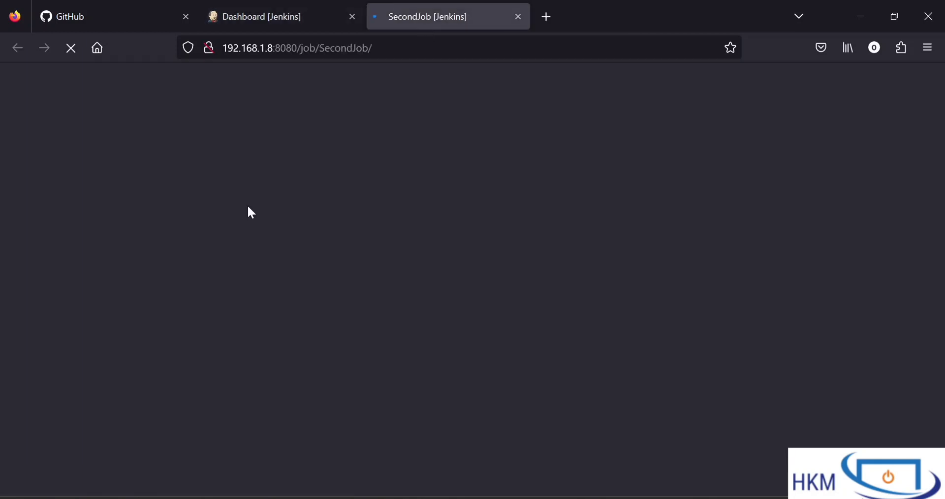
scroll(152, 350, down, 3)
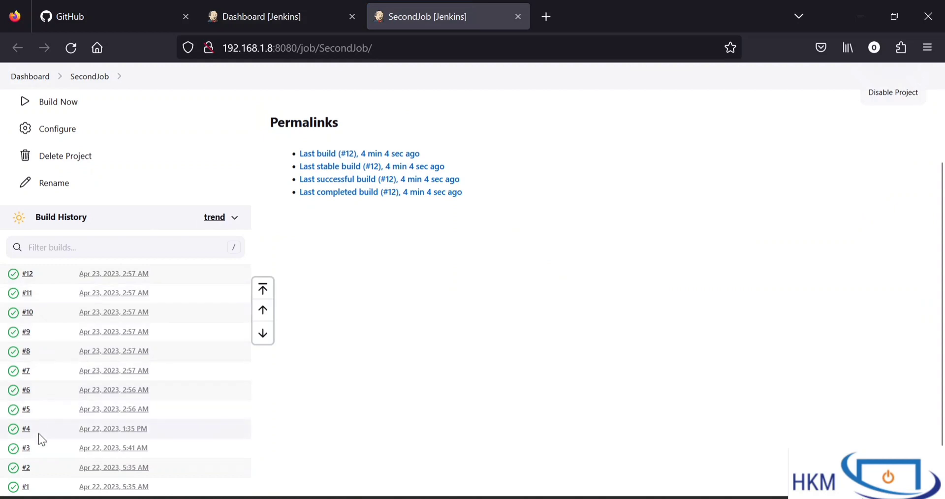
scroll(39, 436, down, 2)
scroll(40, 436, up, 2)
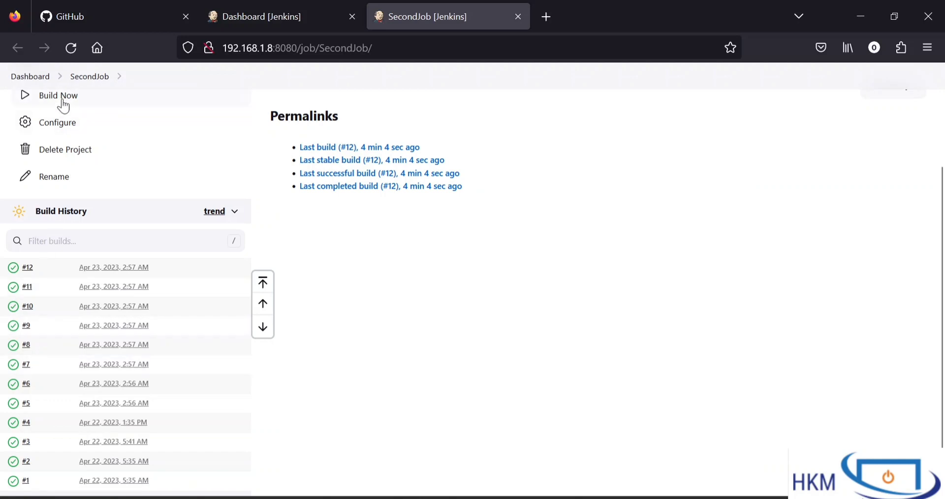
scroll(32, 389, down, 1)
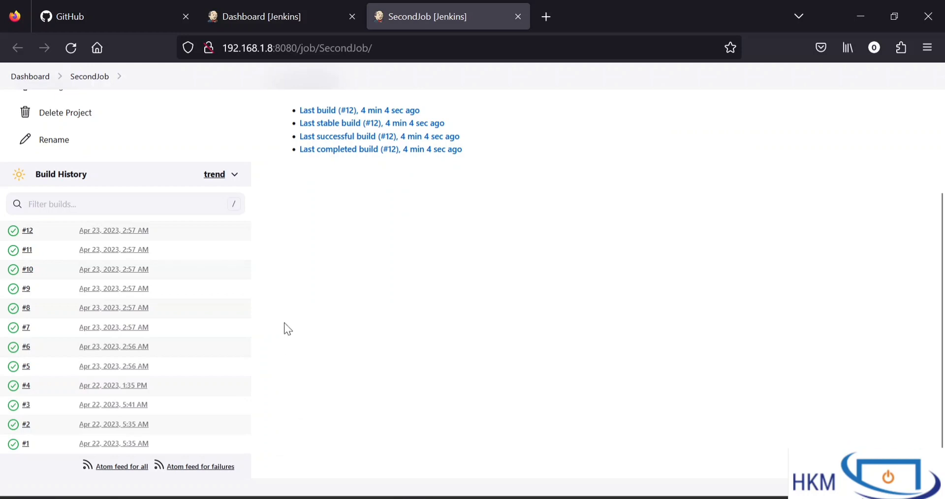
Open SecondJob's configuration page in a separate browser tab and switch to it.
scroll(285, 329, up, 2)
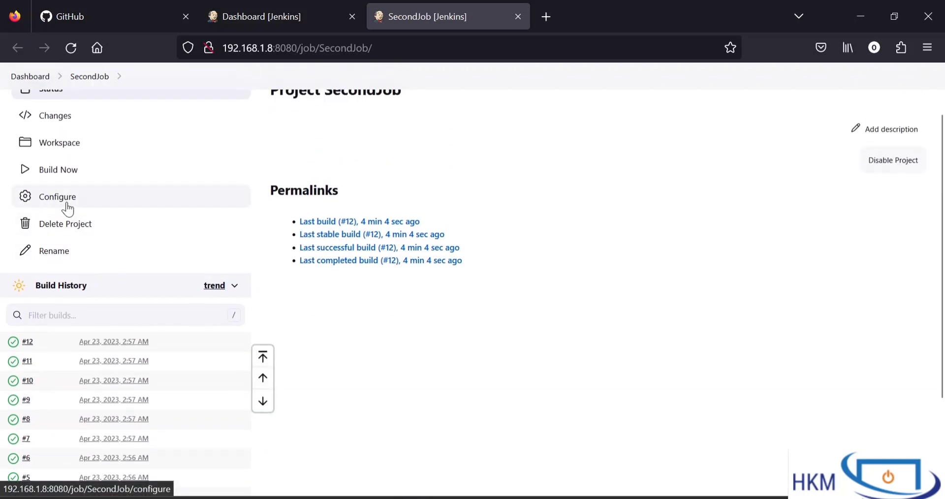
right_click(67, 209)
click(94, 214)
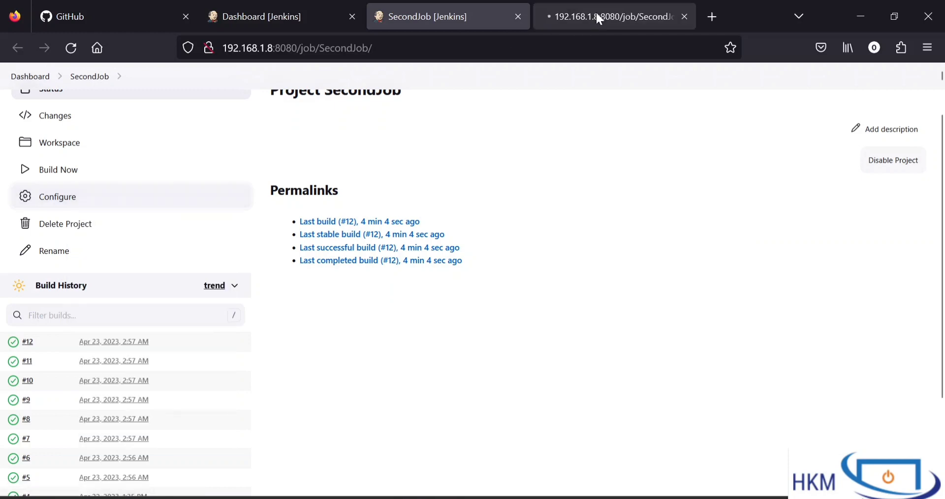
click(596, 14)
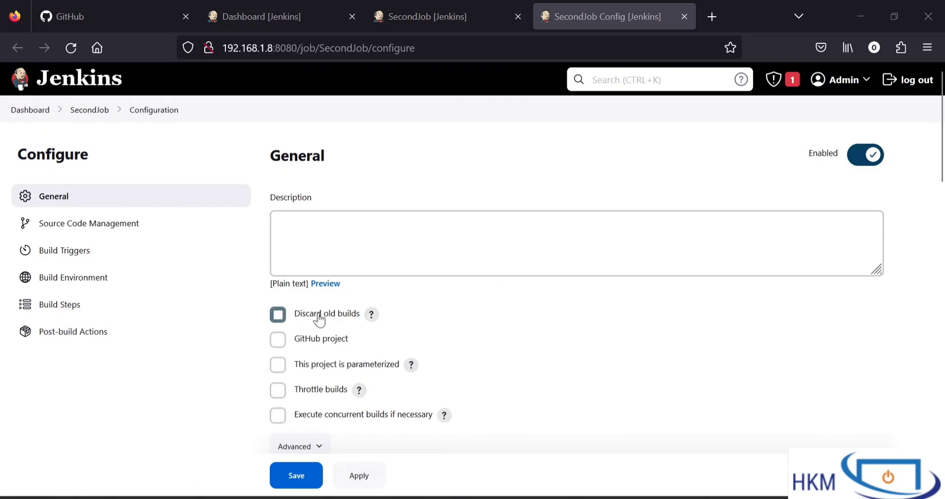
Enable Discard old builds for SecondJob and read the description of the days-to-keep setting.
click(278, 315)
scroll(280, 316, down, 3)
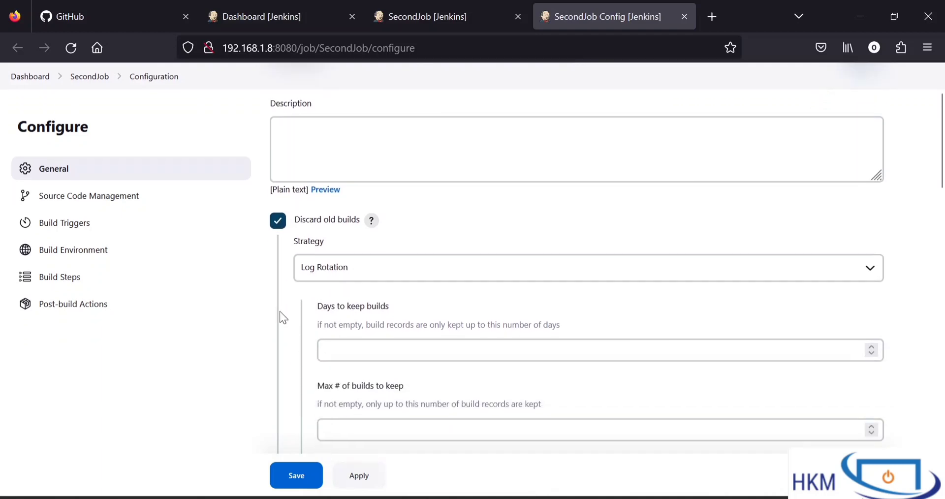
scroll(280, 316, down, 1)
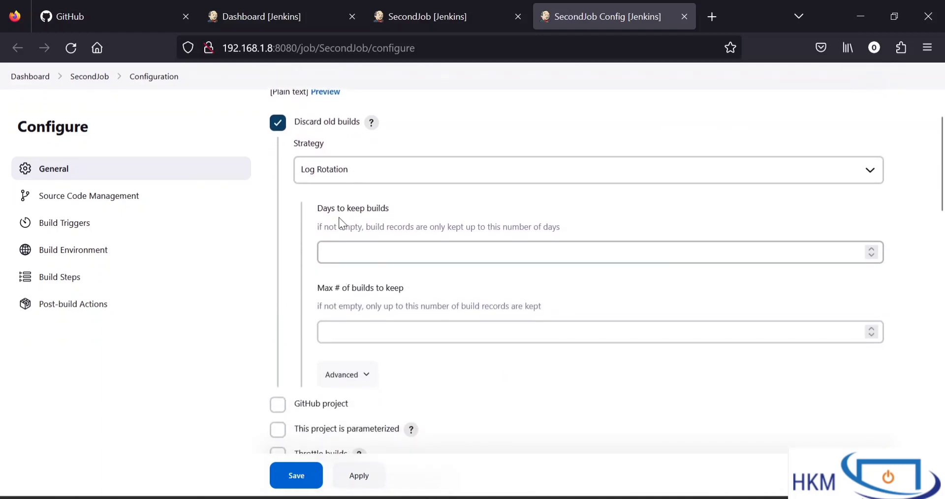
drag(321, 211, 390, 211)
click(392, 210)
scroll(394, 215, down, 1)
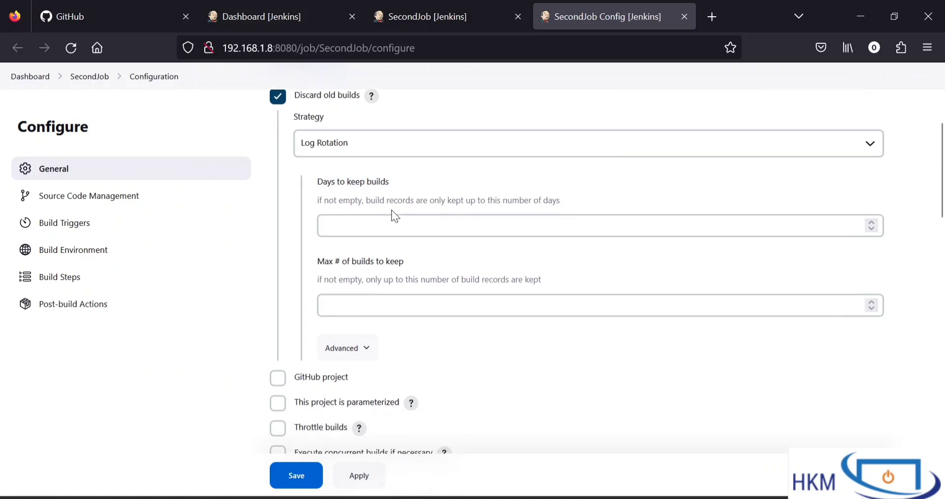
drag(359, 200, 561, 203)
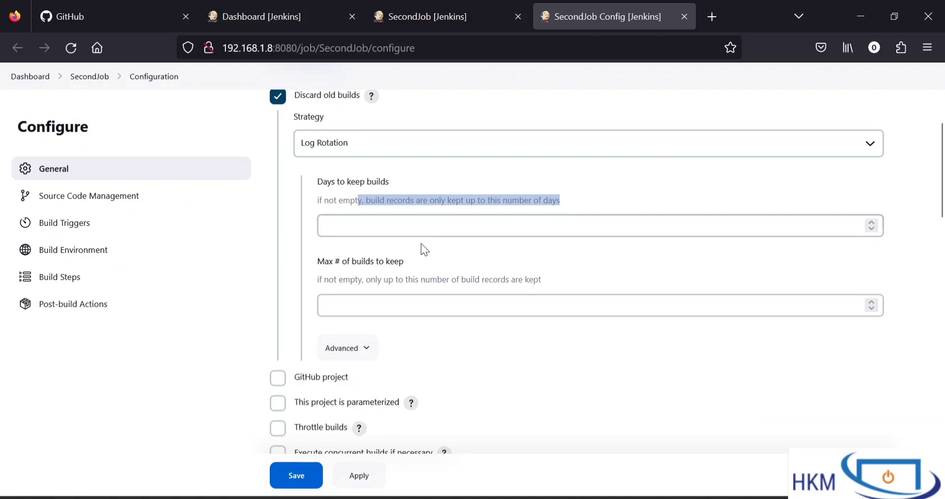
Set the maximum number of builds to keep to 3 in the Log Rotation strategy.
click(400, 226)
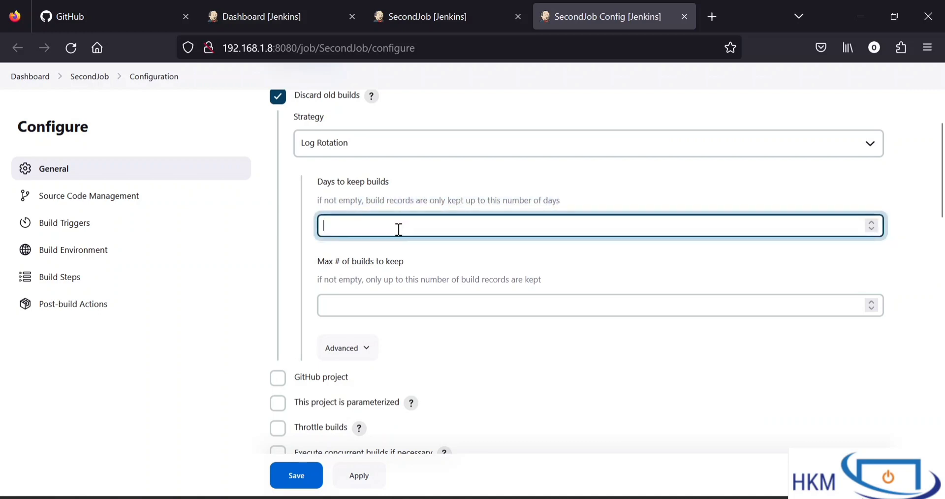
drag(325, 261, 405, 264)
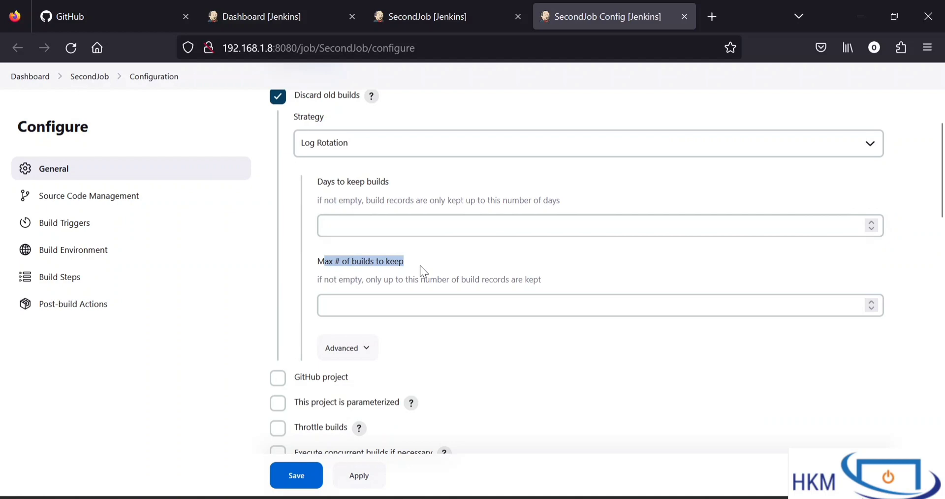
click(355, 277)
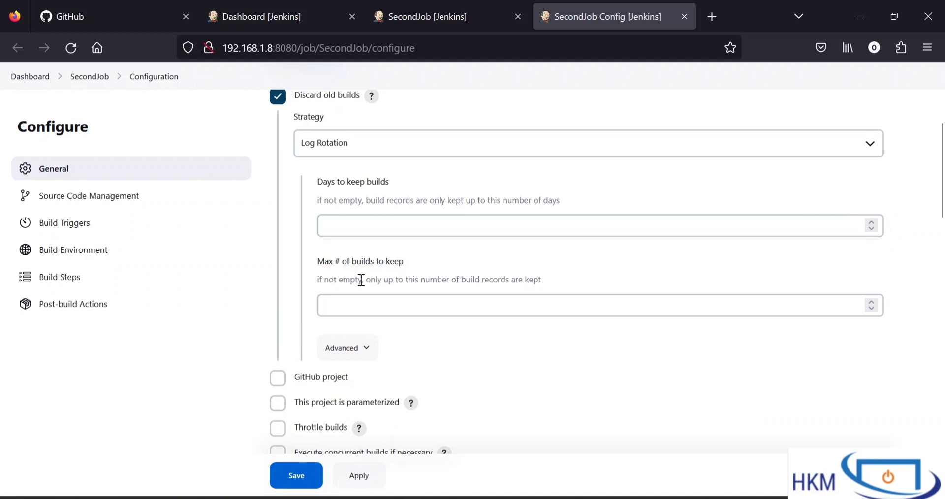
drag(502, 282, 544, 276)
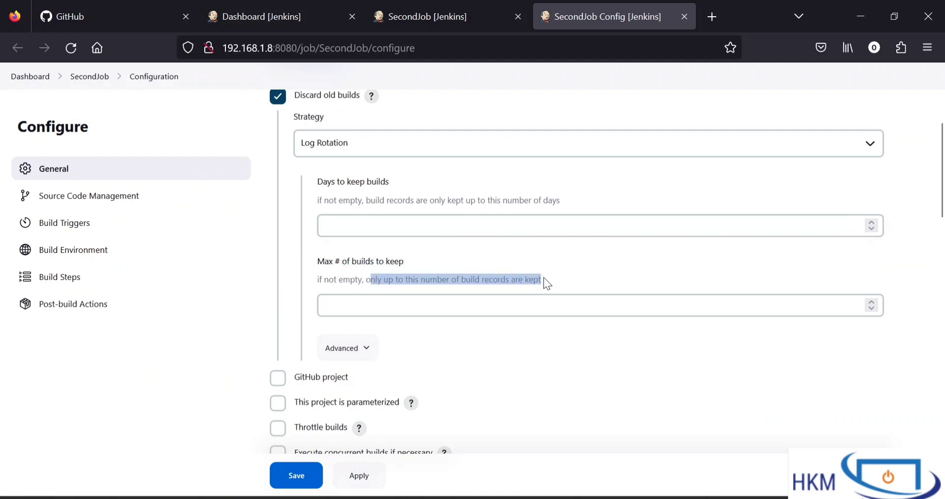
click(548, 279)
click(482, 305)
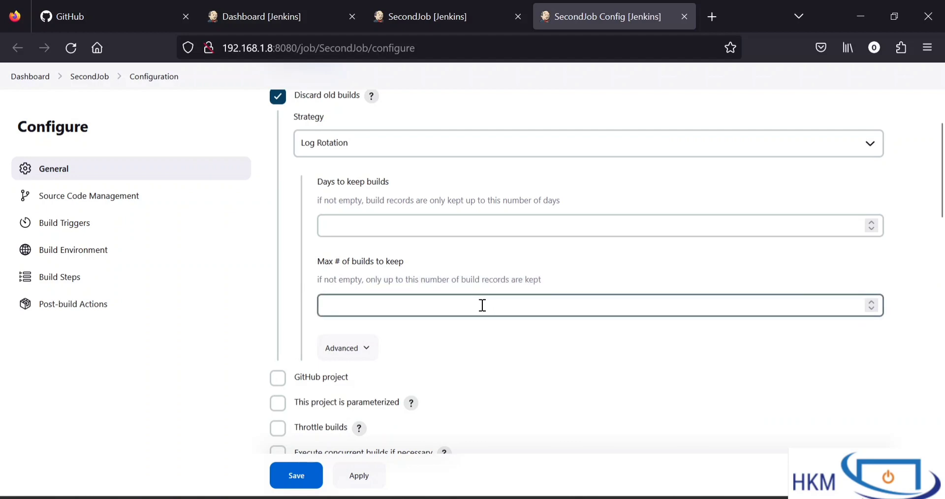
click(482, 305)
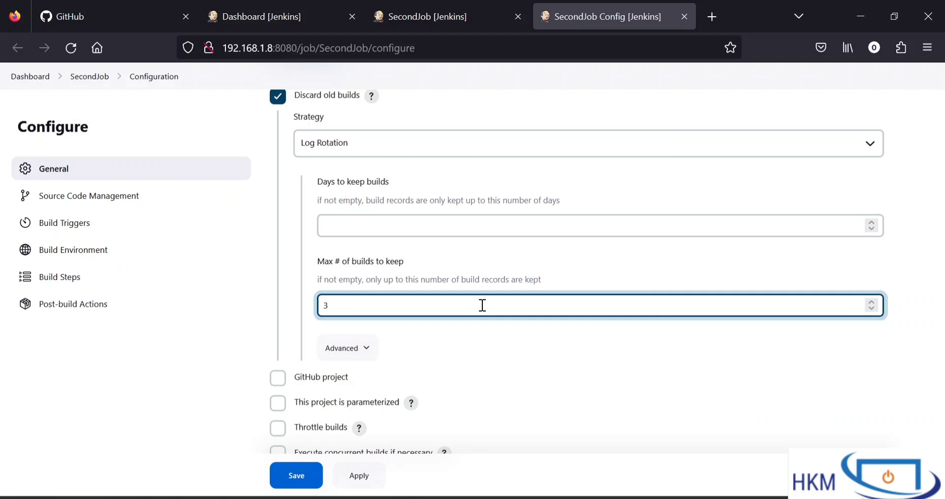
drag(333, 310, 310, 304)
click(419, 343)
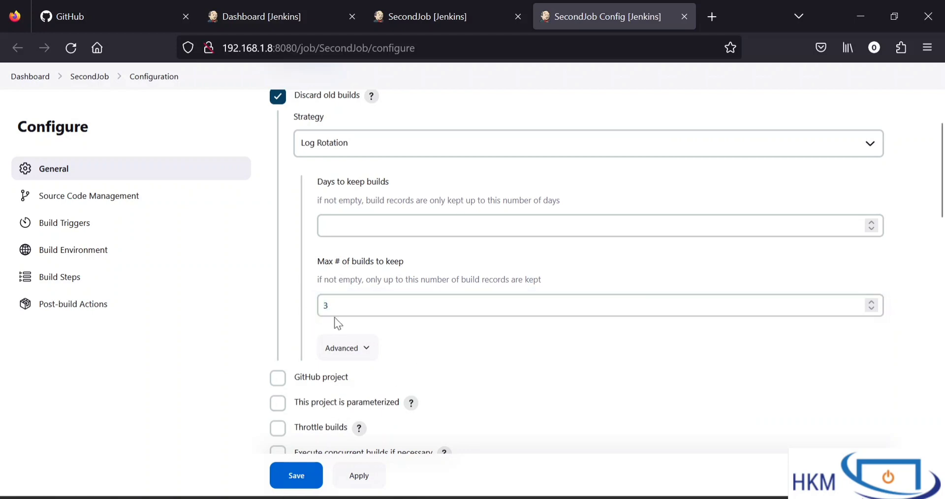
Check the list of existing builds on SecondJob's project page and return to the build limit in its configuration.
click(416, 16)
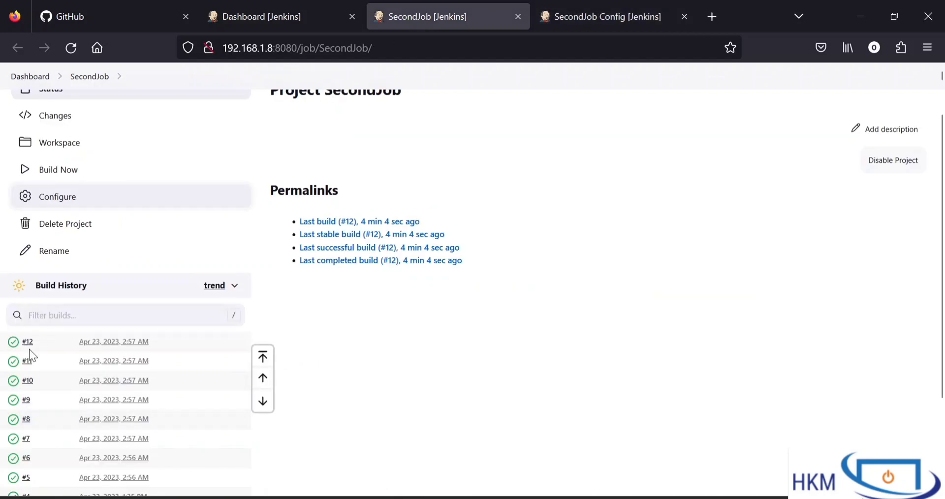
scroll(22, 428, down, 3)
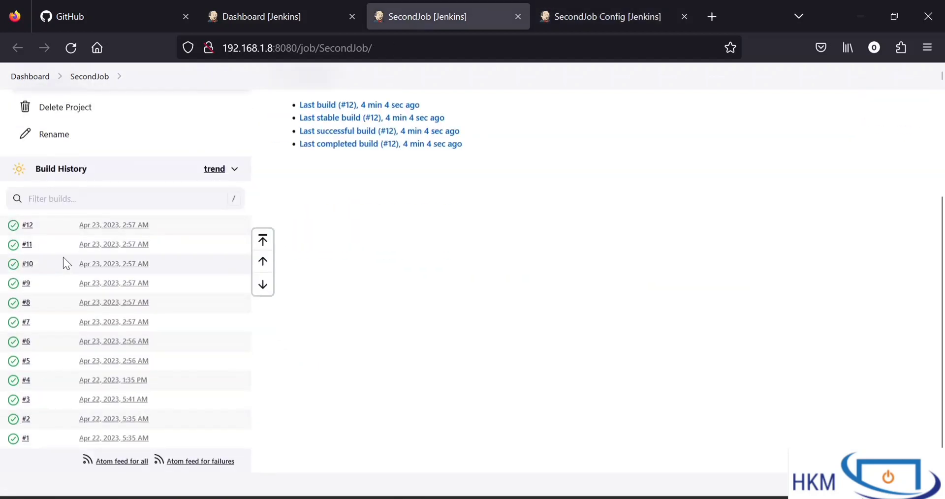
click(587, 13)
double_click(381, 305)
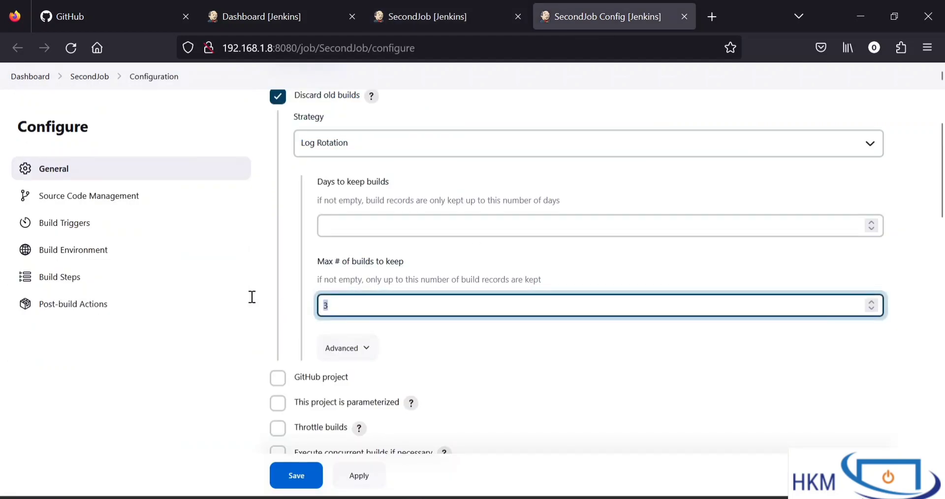
Set the number of days to keep builds to 1 in the Log Rotation strategy.
click(375, 226)
text(3)
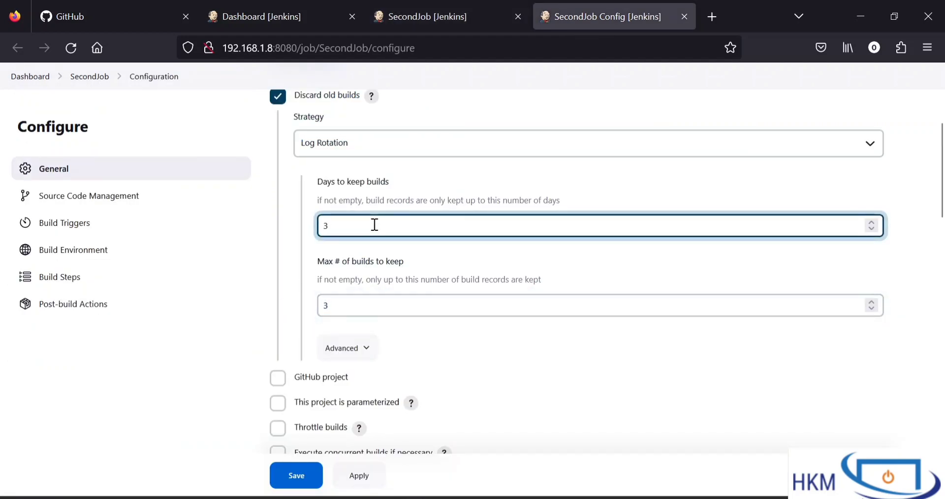
key(BackSpace)
text(1)
drag(374, 225, 287, 207)
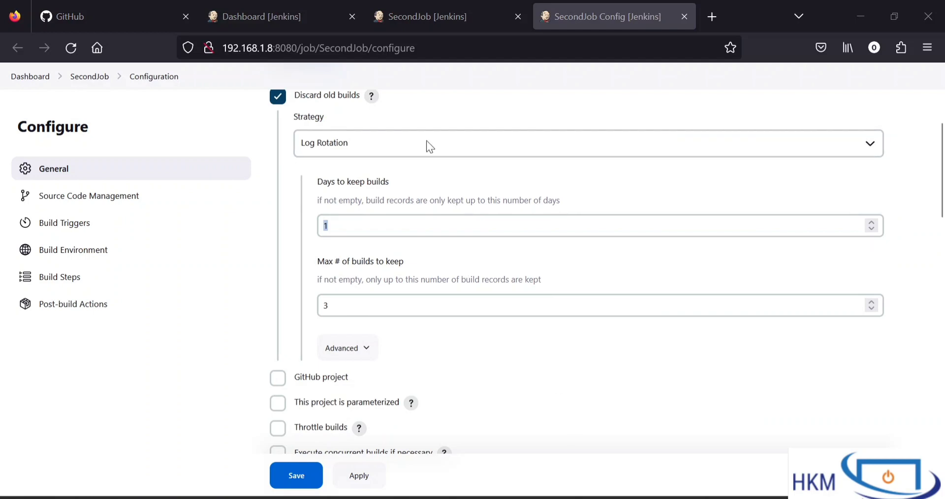
Show the help for Discard old builds and compare its build age rule with the days-to-keep setting.
click(371, 96)
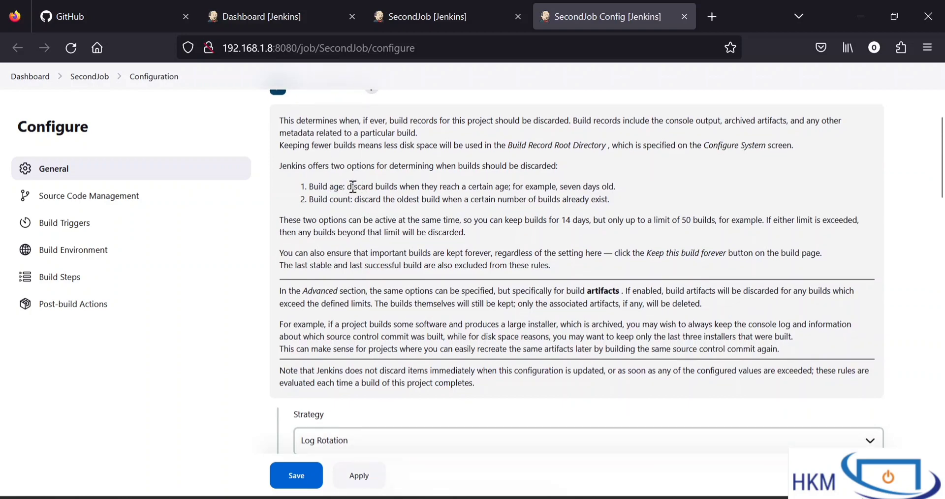
drag(352, 187, 519, 187)
click(606, 191)
scroll(554, 292, down, 3)
click(344, 367)
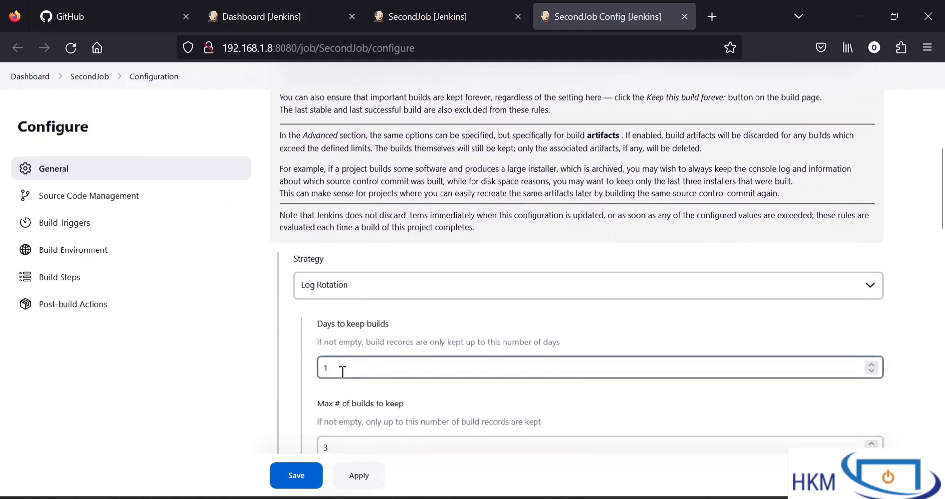
scroll(444, 254, up, 2)
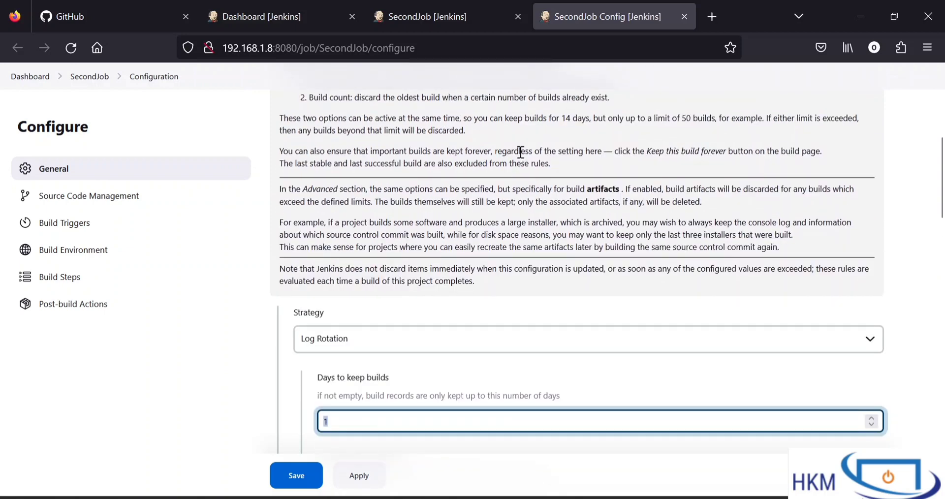
drag(519, 151, 561, 217)
click(561, 217)
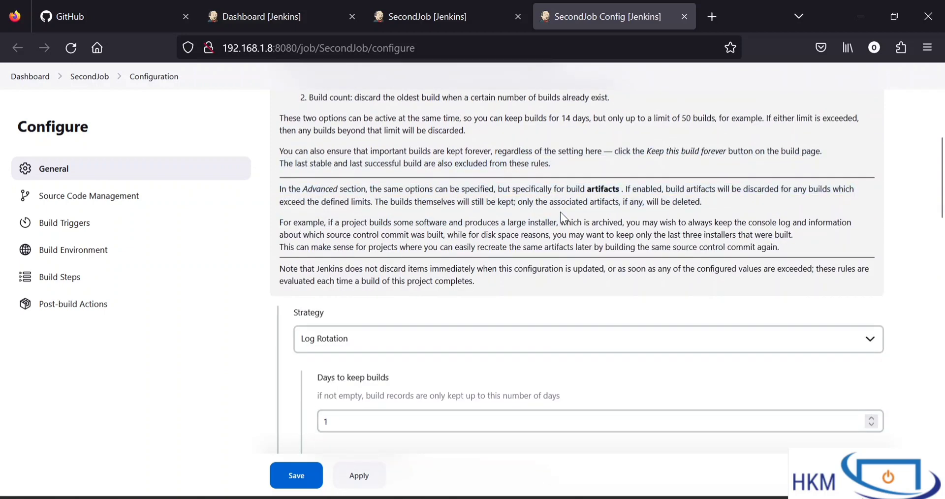
Read the build count rule in the help and compare it with the maximum number of builds to keep.
scroll(390, 147, up, 1)
drag(358, 139, 613, 137)
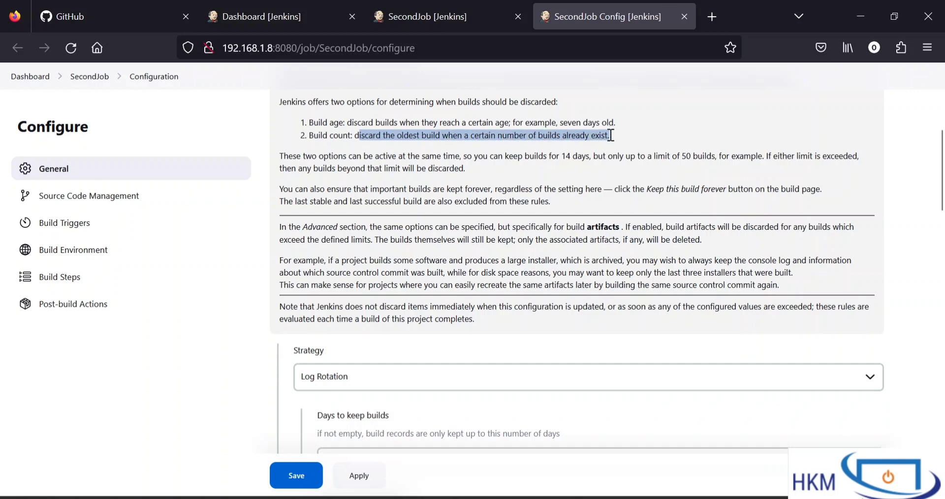
click(613, 134)
scroll(419, 219, down, 3)
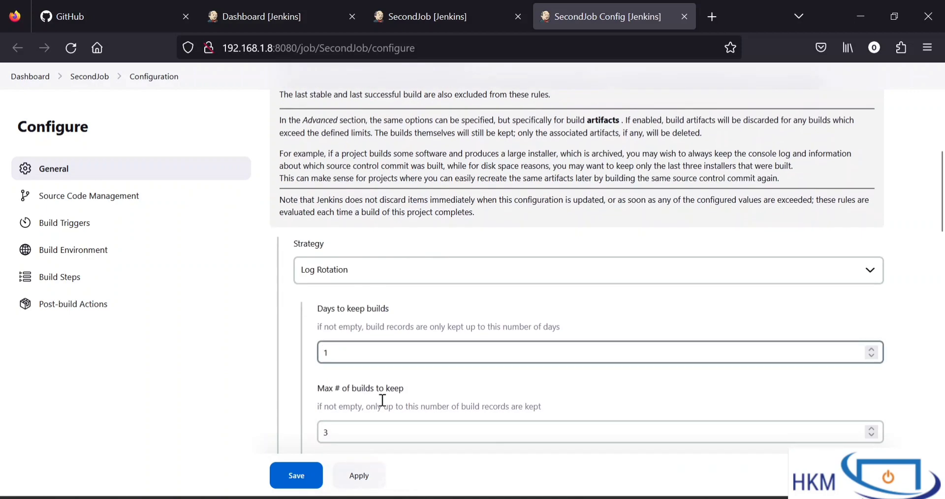
scroll(385, 422, down, 2)
double_click(370, 380)
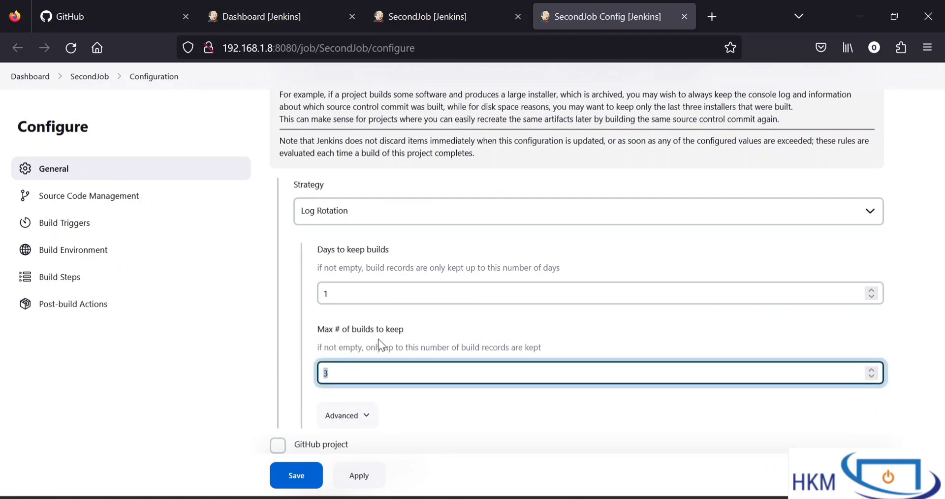
Read the help's closing note about when the discard rules are evaluated.
scroll(378, 339, up, 1)
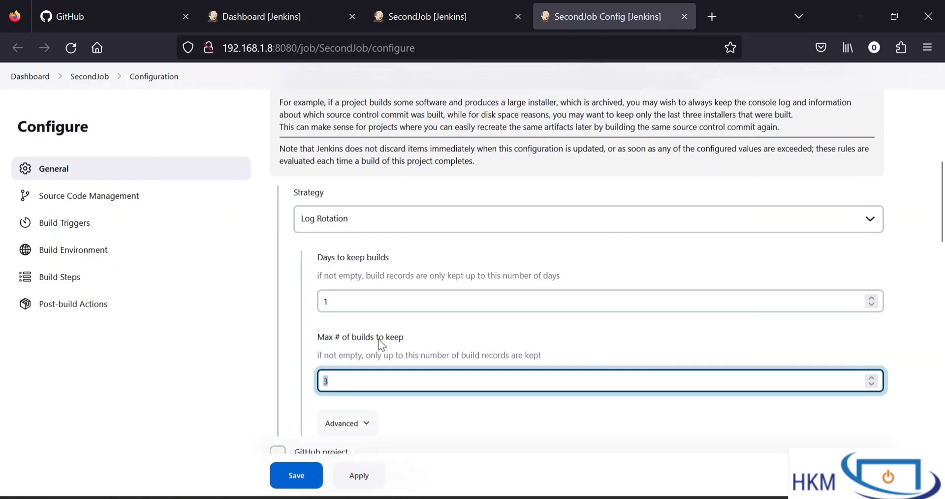
drag(302, 175, 633, 181)
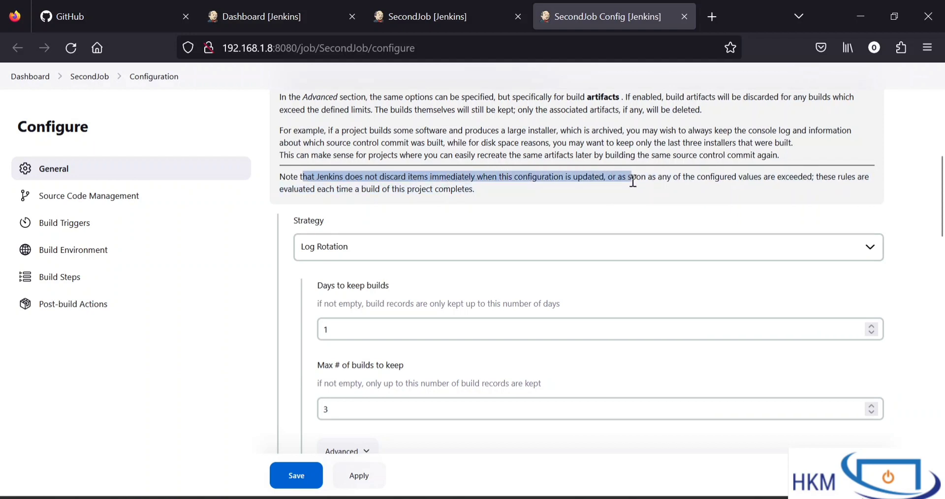
click(633, 182)
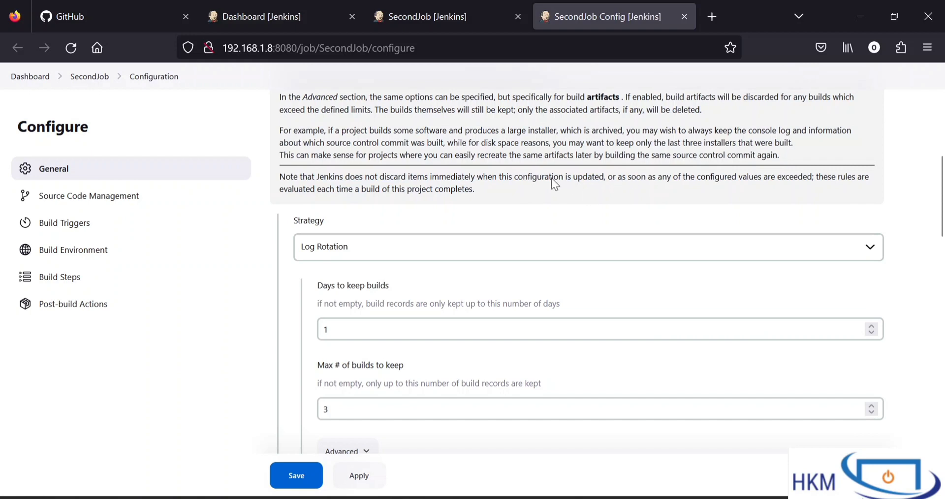
Expand the advanced options of the Log Rotation strategy, read the two artifact retention settings, and collapse them again.
scroll(459, 212, down, 1)
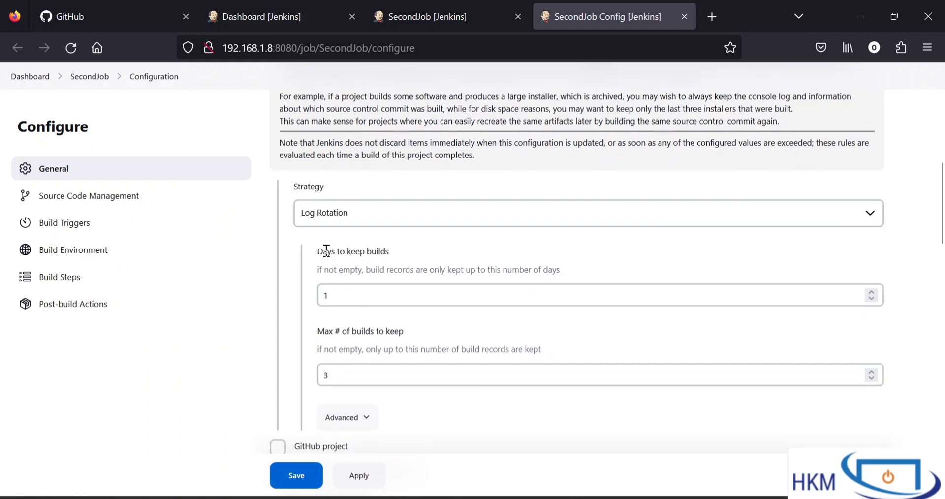
scroll(327, 249, up, 1)
scroll(325, 250, up, 5)
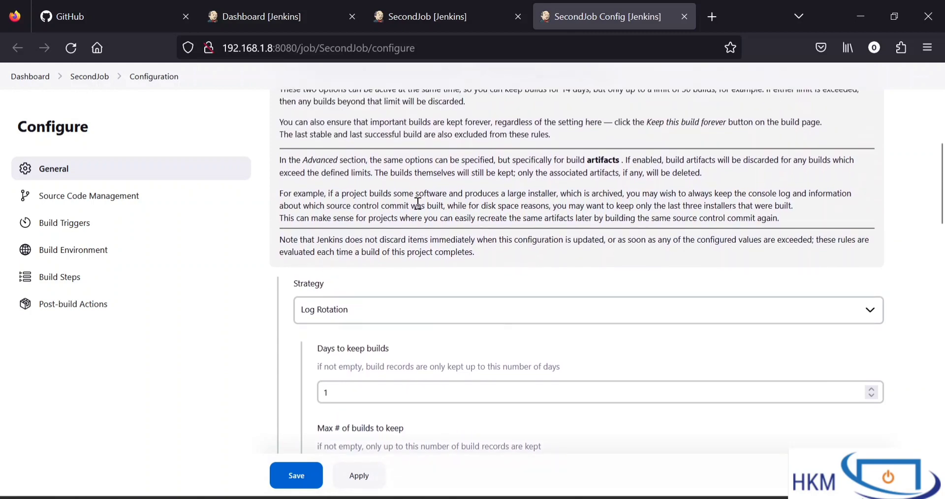
scroll(418, 203, up, 1)
scroll(417, 203, down, 2)
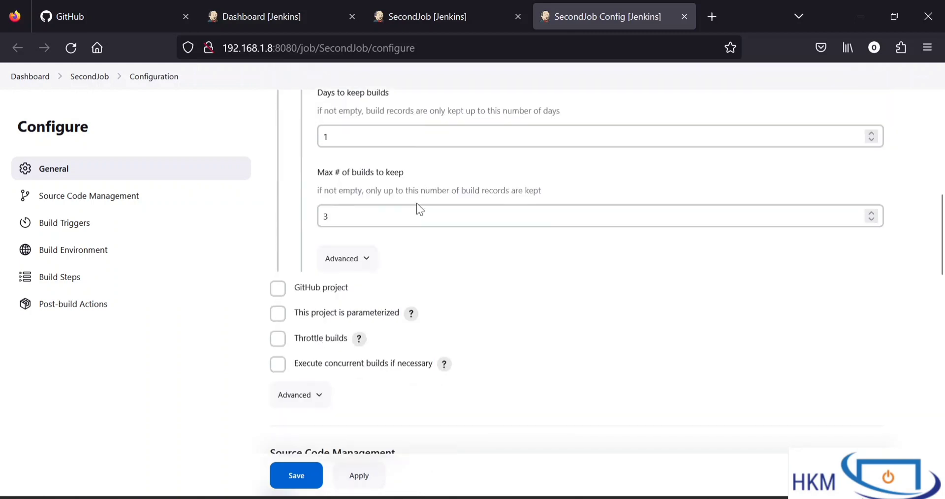
click(340, 259)
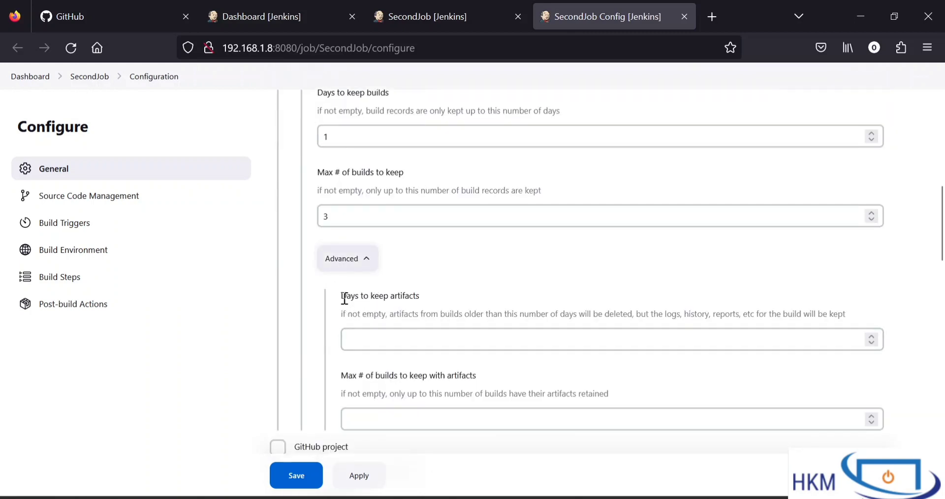
drag(343, 297, 442, 300)
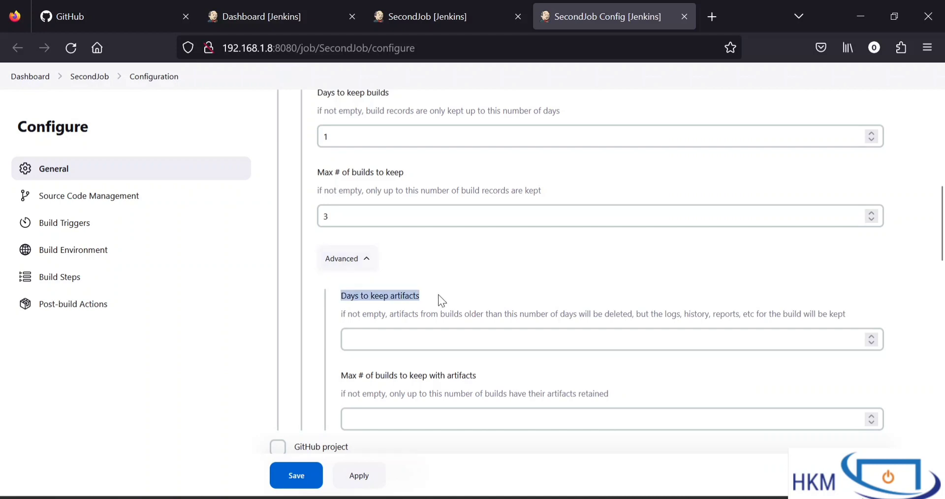
drag(385, 374, 347, 374)
double_click(489, 378)
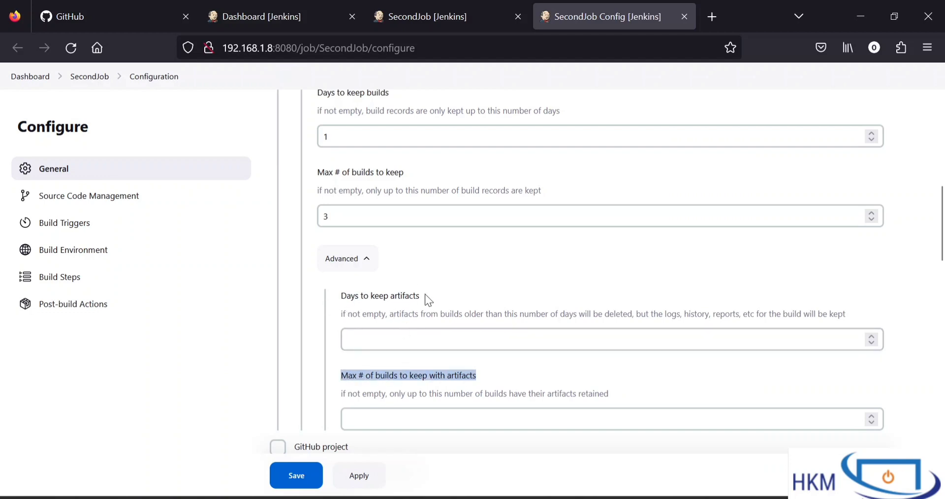
click(395, 284)
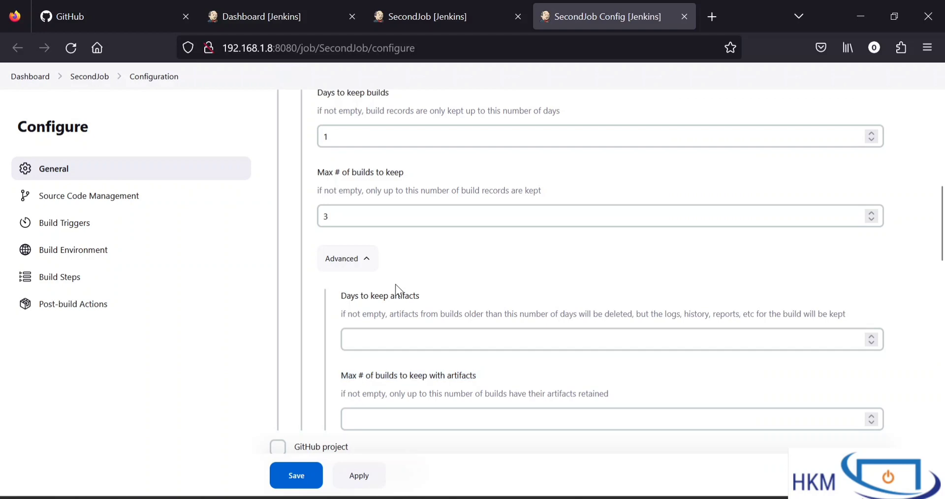
click(355, 260)
Review the Days to keep builds setting of the Log Rotation strategy together with its description.
scroll(362, 193, up, 1)
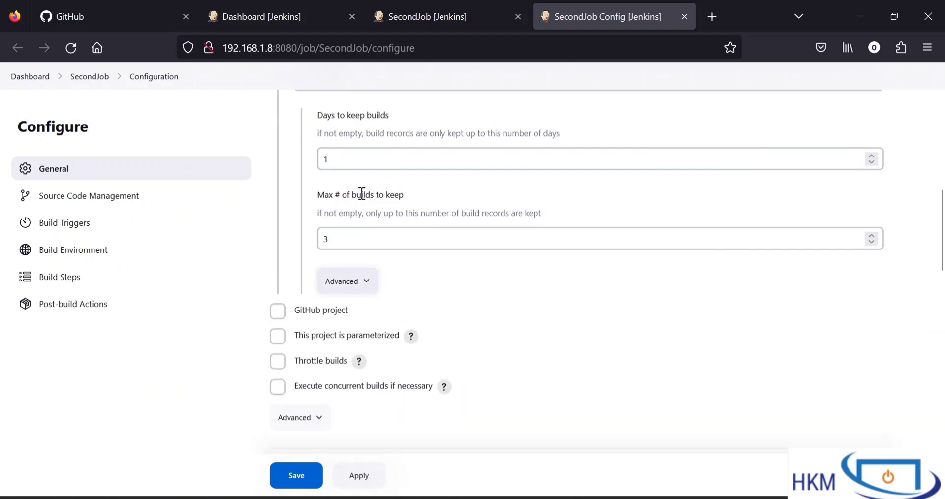
scroll(362, 193, up, 2)
click(329, 209)
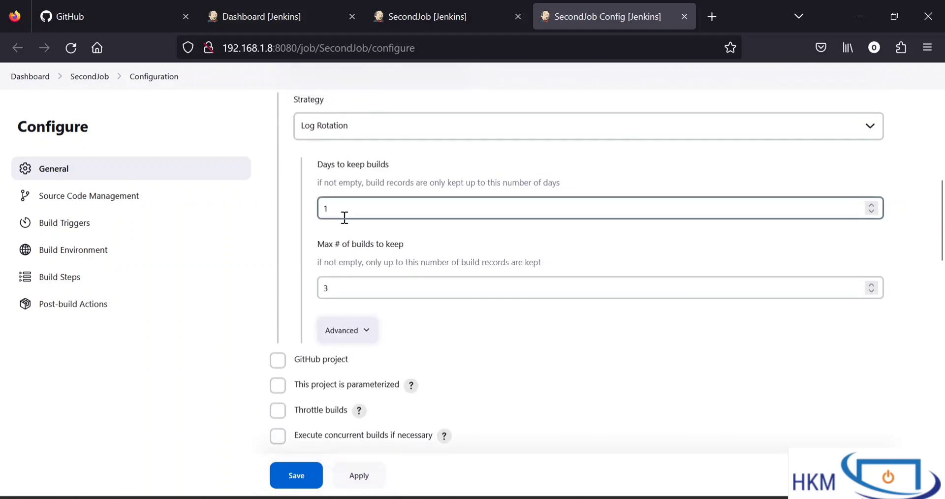
click(570, 305)
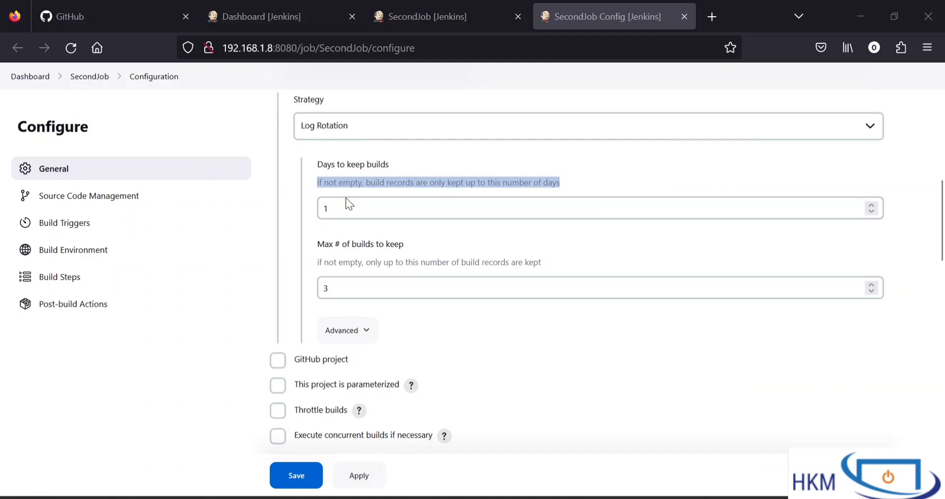
drag(346, 203, 319, 203)
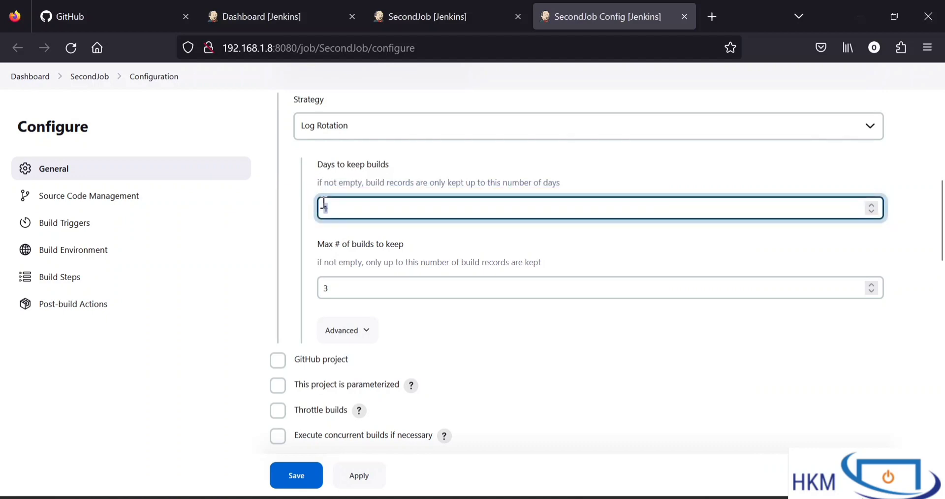
click(334, 211)
drag(351, 213, 317, 207)
drag(312, 167, 560, 185)
click(559, 186)
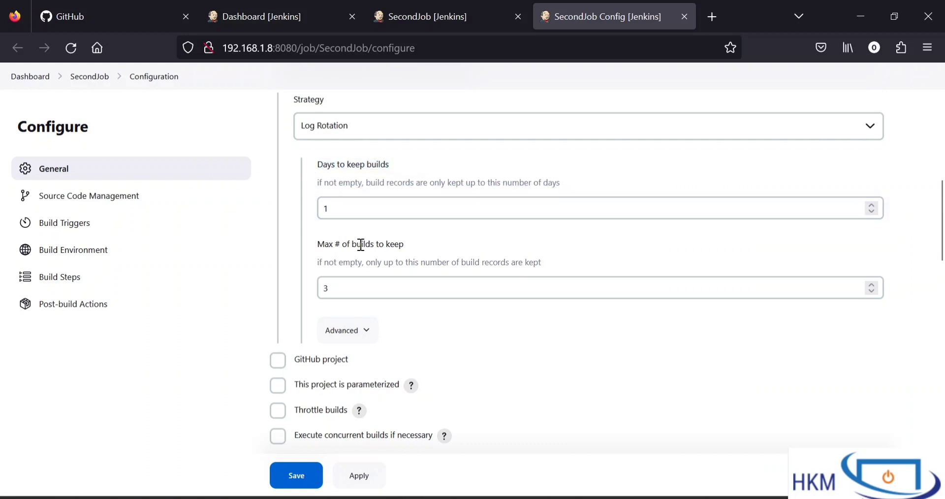
Review the Max # of builds to keep setting and compare its description with the days-to-keep rule.
drag(333, 244, 415, 250)
click(415, 250)
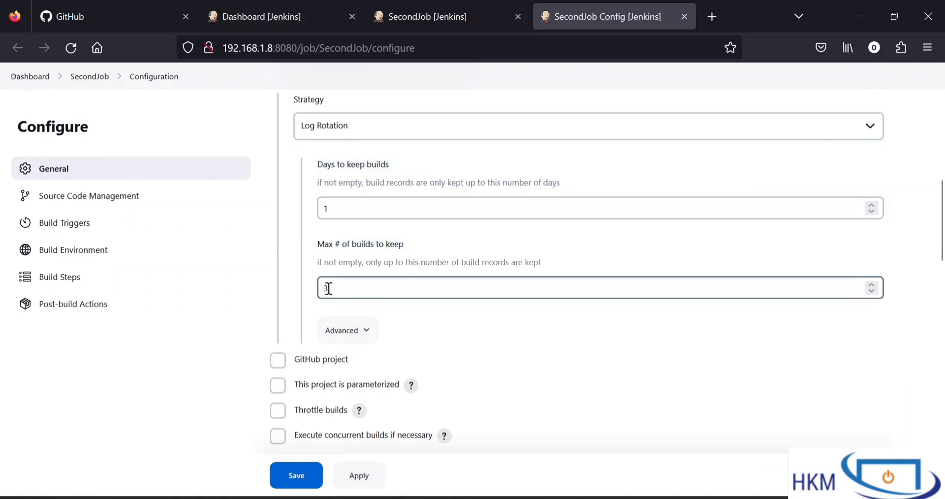
drag(332, 289, 299, 278)
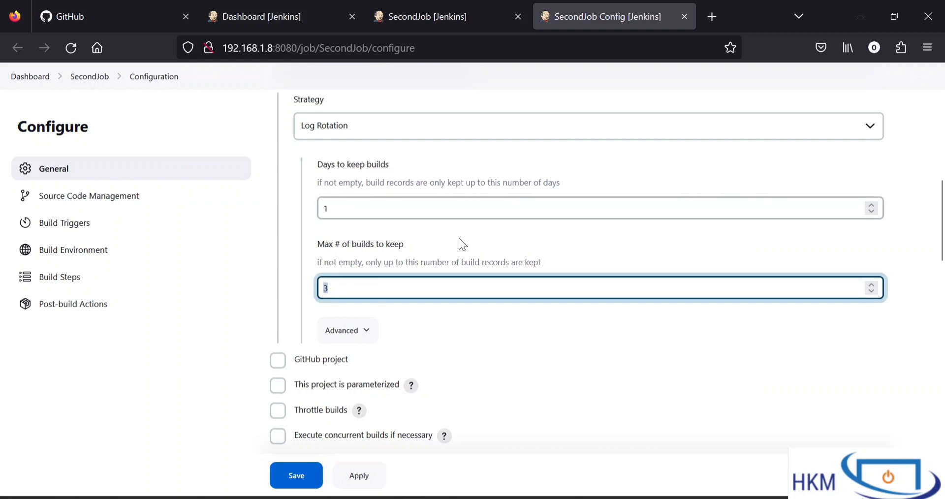
click(452, 257)
drag(452, 257, 337, 241)
click(337, 242)
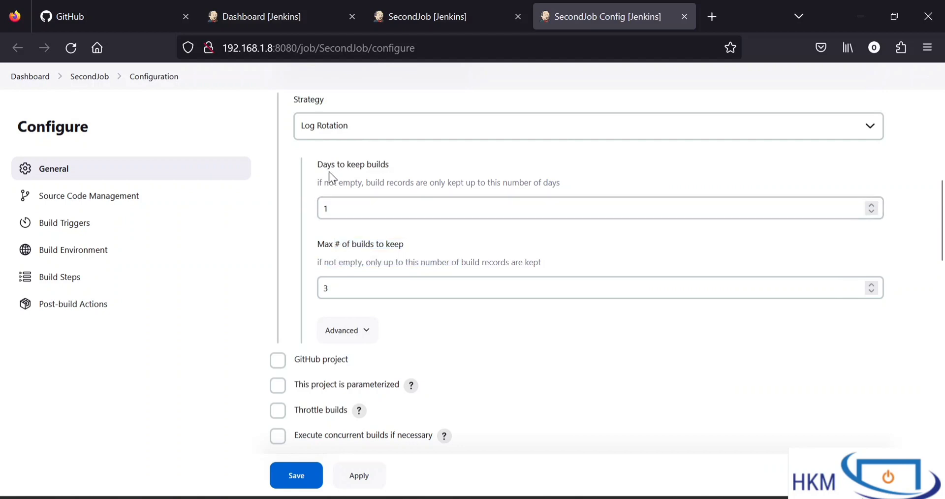
drag(326, 169, 592, 181)
click(592, 178)
Check the Discard old builds settings once more and save the SecondJob configuration.
scroll(403, 169, up, 2)
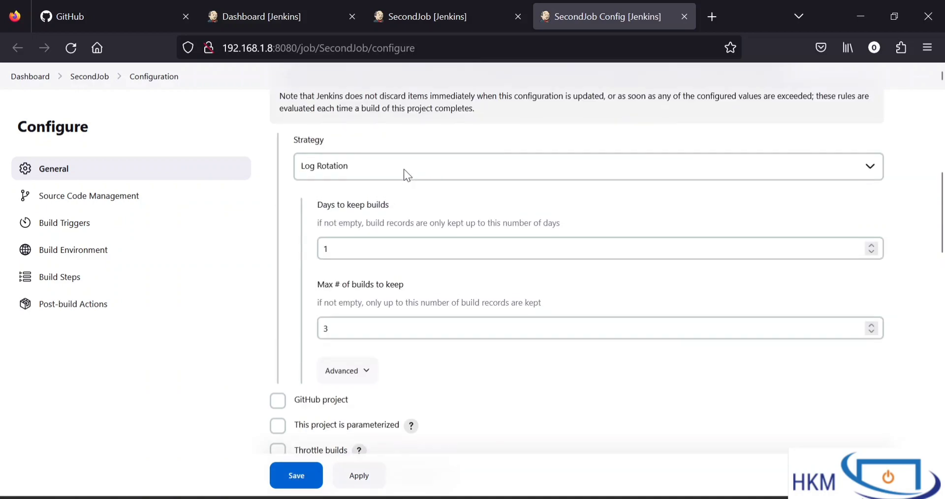
scroll(403, 169, up, 6)
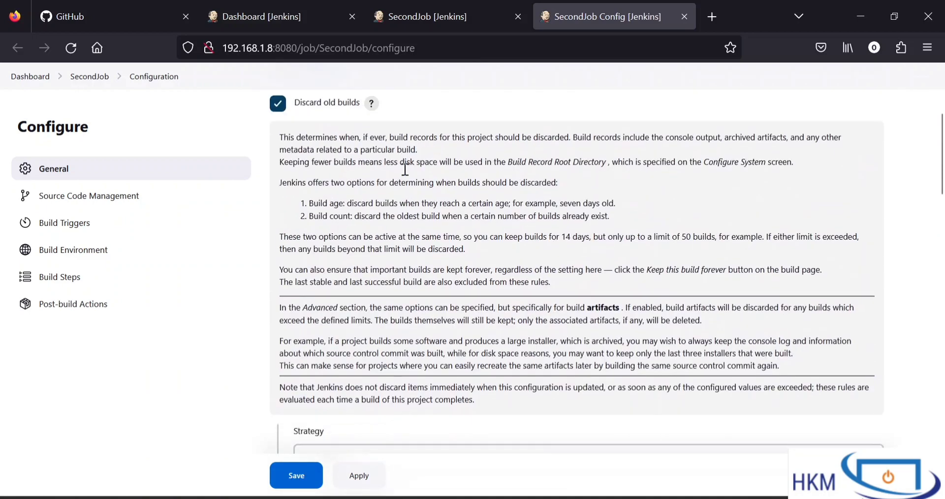
scroll(405, 170, down, 5)
scroll(405, 170, down, 3)
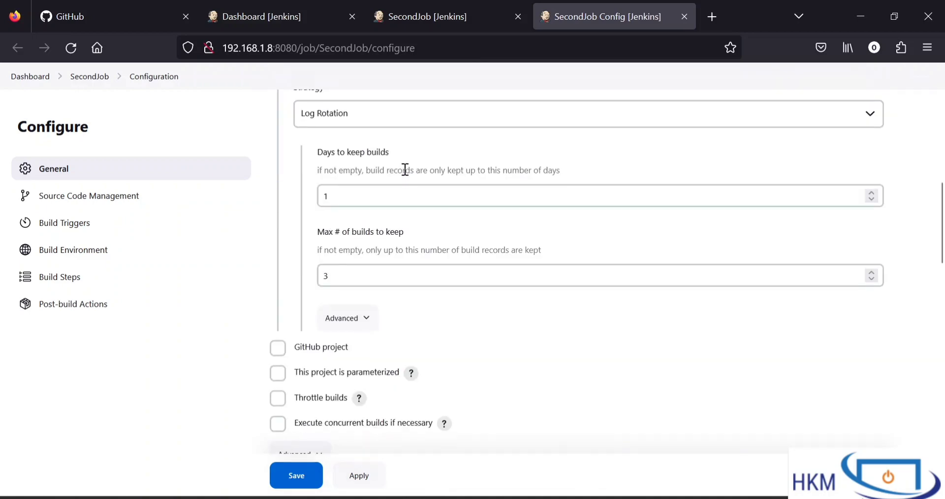
click(297, 479)
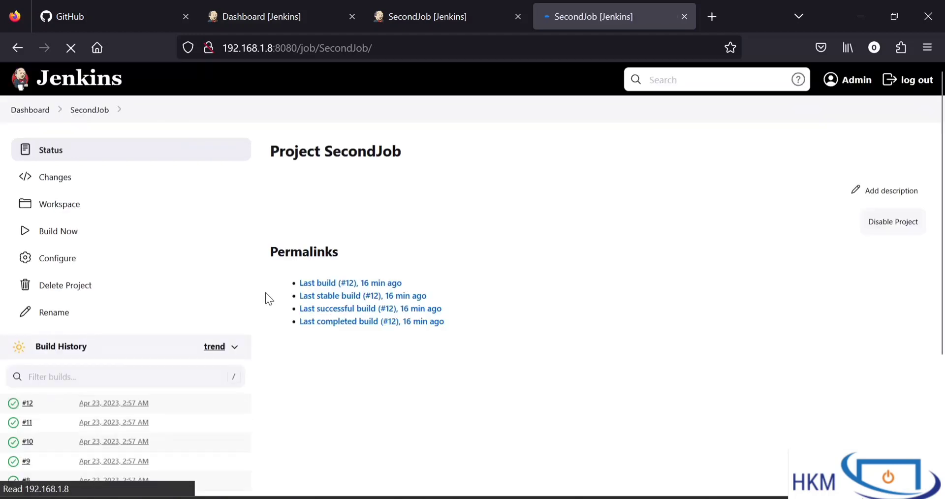
Look through the SecondJob build history from newest to oldest and reload the project page.
scroll(143, 393, down, 4)
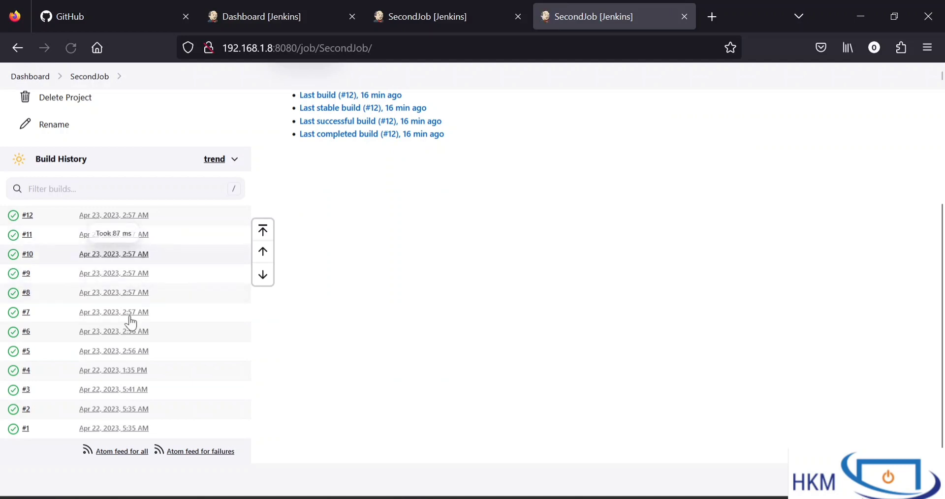
scroll(120, 367, up, 3)
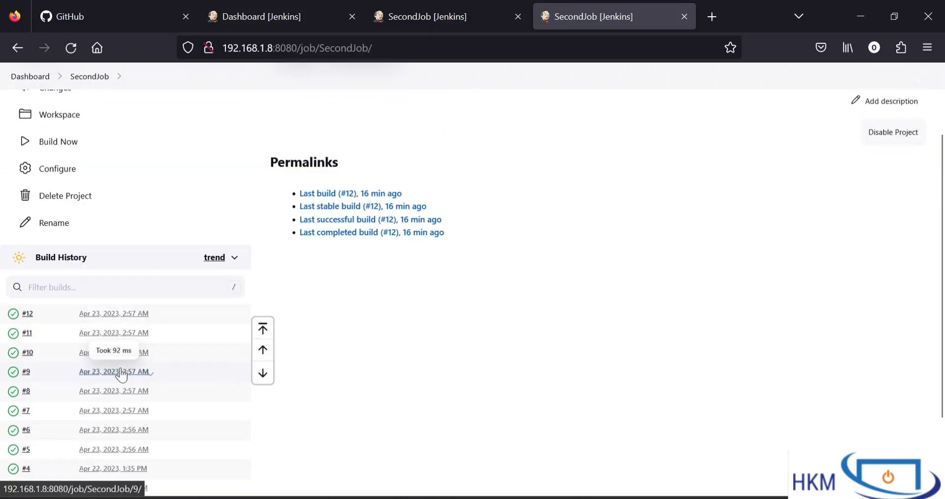
scroll(122, 375, up, 1)
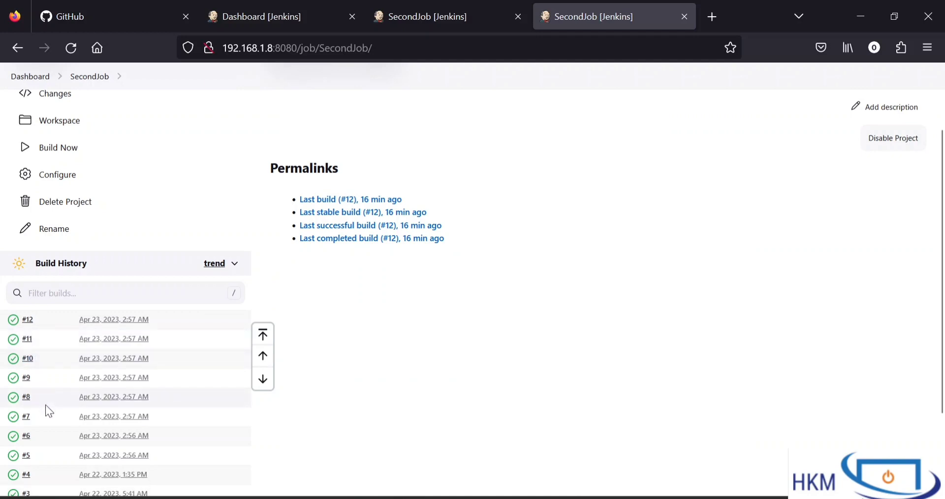
scroll(45, 409, down, 3)
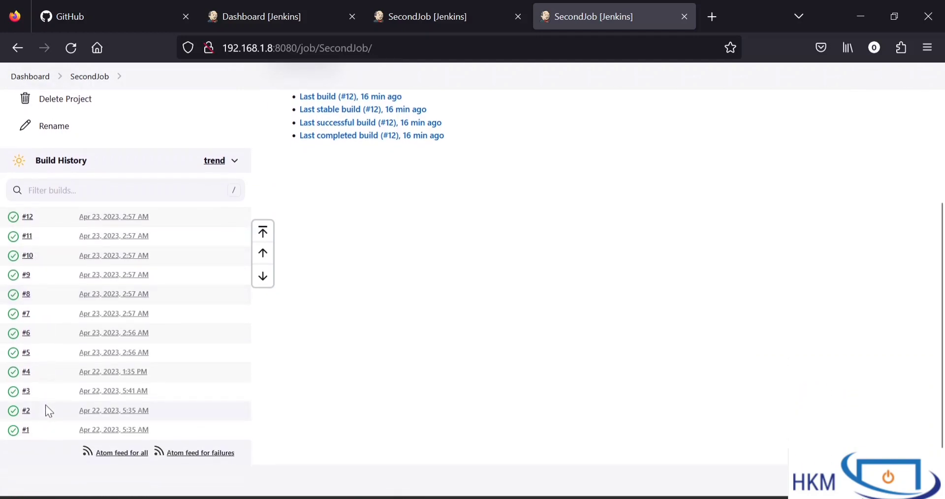
scroll(45, 405, up, 1)
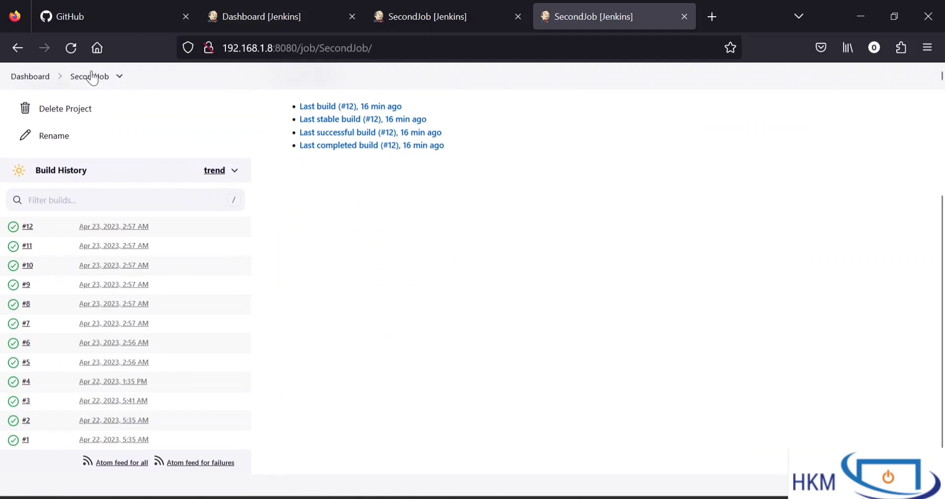
click(71, 48)
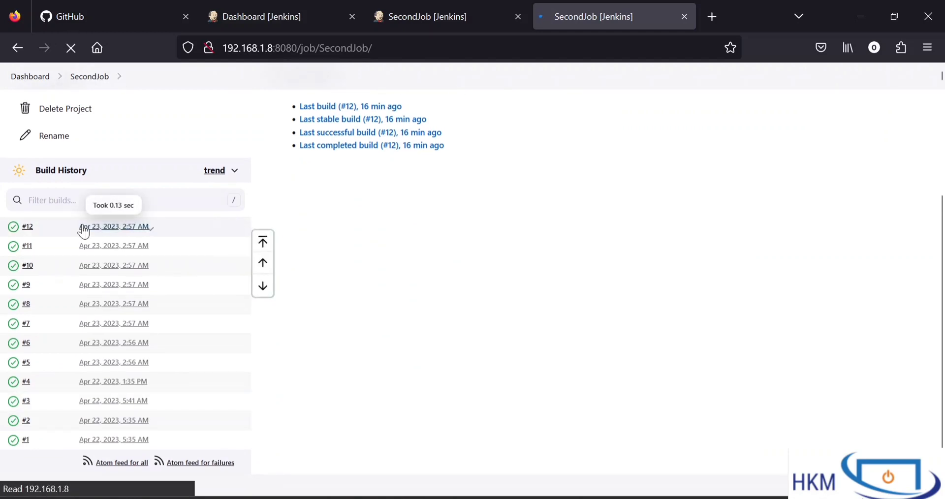
Run a build of SecondJob and reload the project page to refresh its build history.
scroll(132, 282, up, 1)
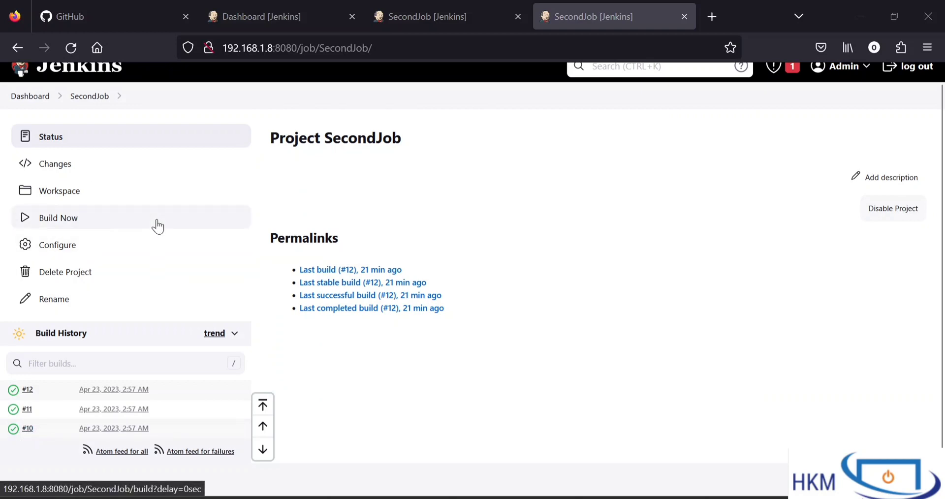
click(69, 218)
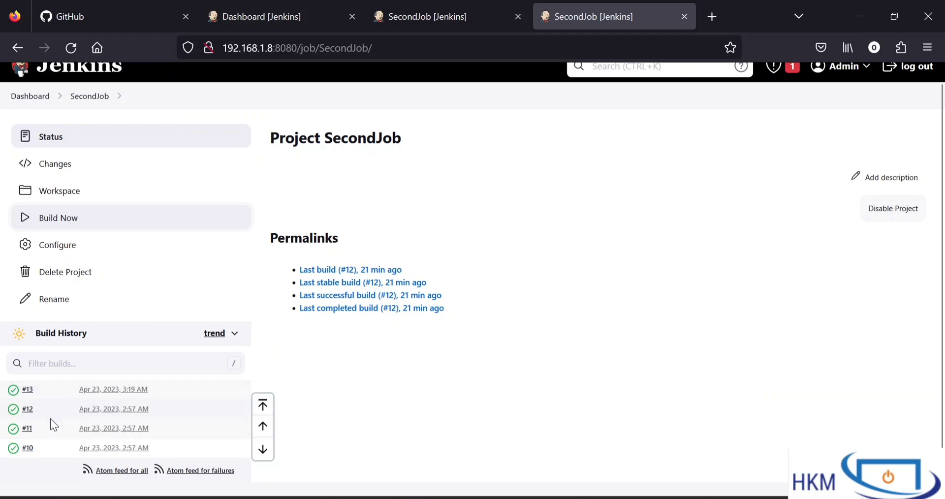
click(70, 48)
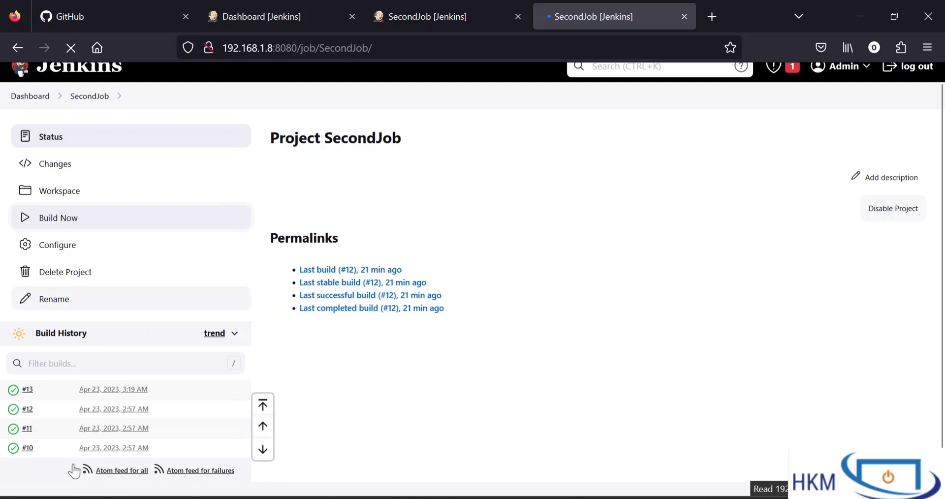
Open build #11 in a separate browser tab, mark it to be kept forever, and close that tab.
right_click(27, 433)
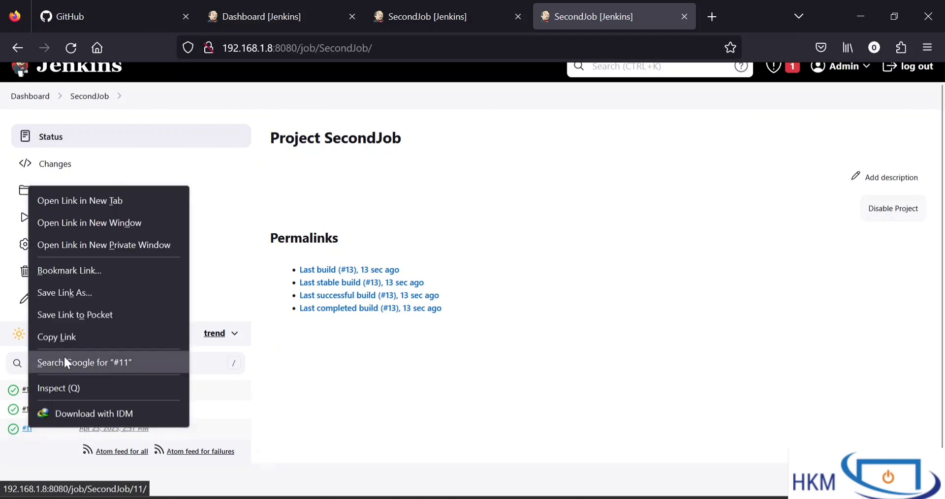
click(110, 198)
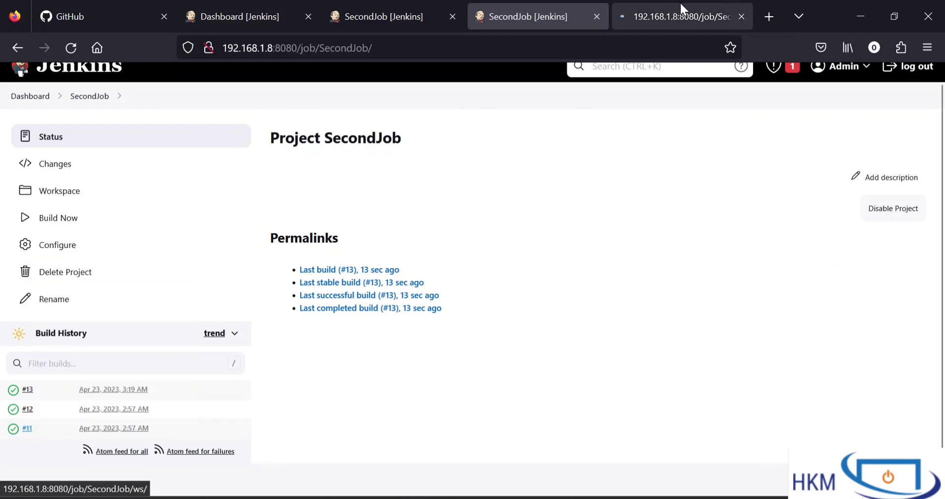
click(681, 9)
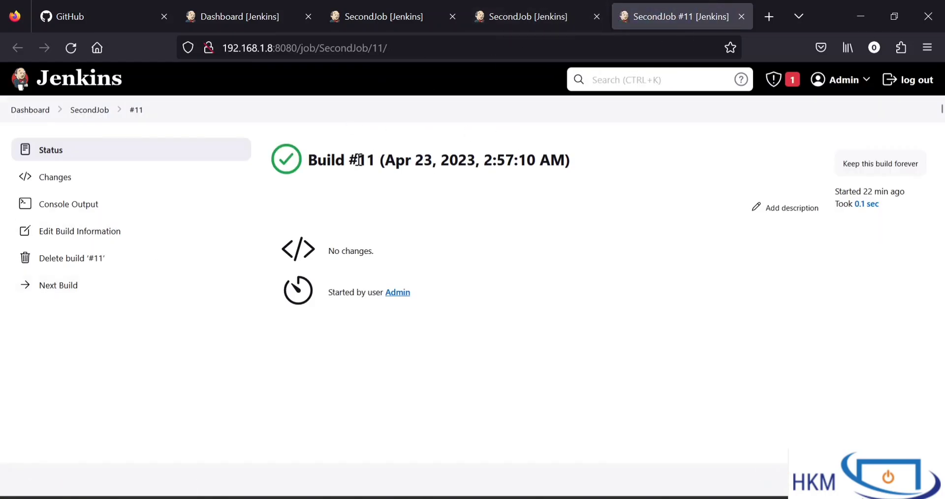
drag(359, 160, 516, 160)
click(798, 193)
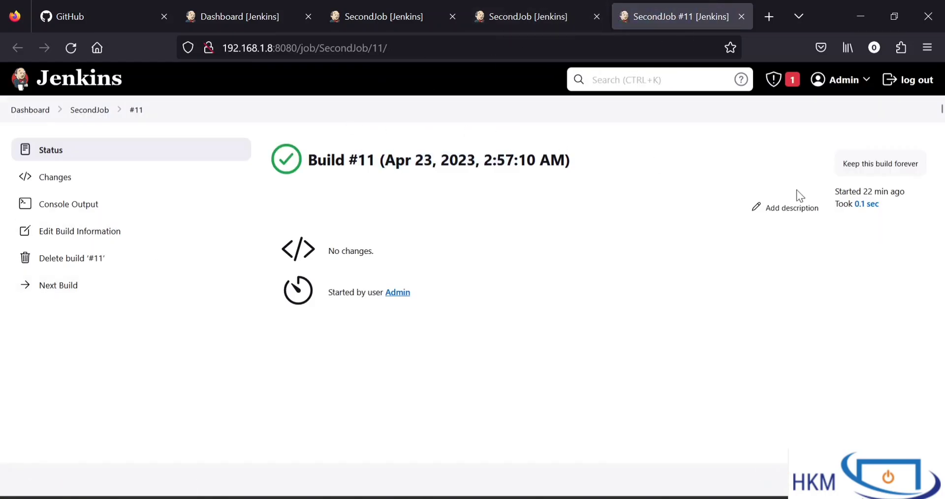
click(870, 162)
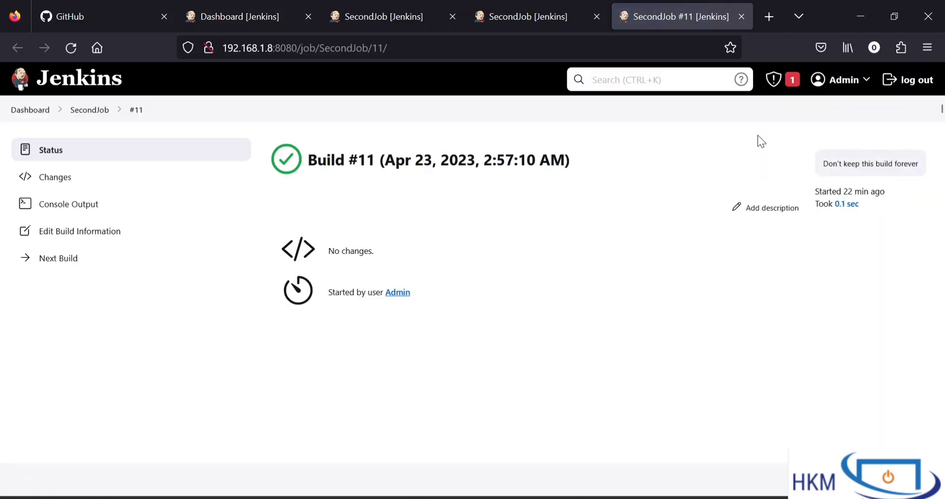
click(741, 16)
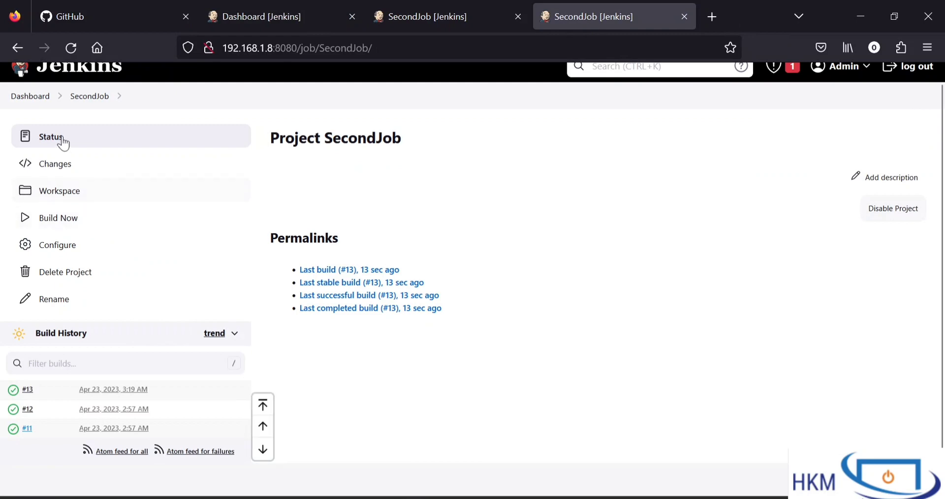
Run another SecondJob build with build #11 protected, and reload the project page to check the build history.
click(49, 225)
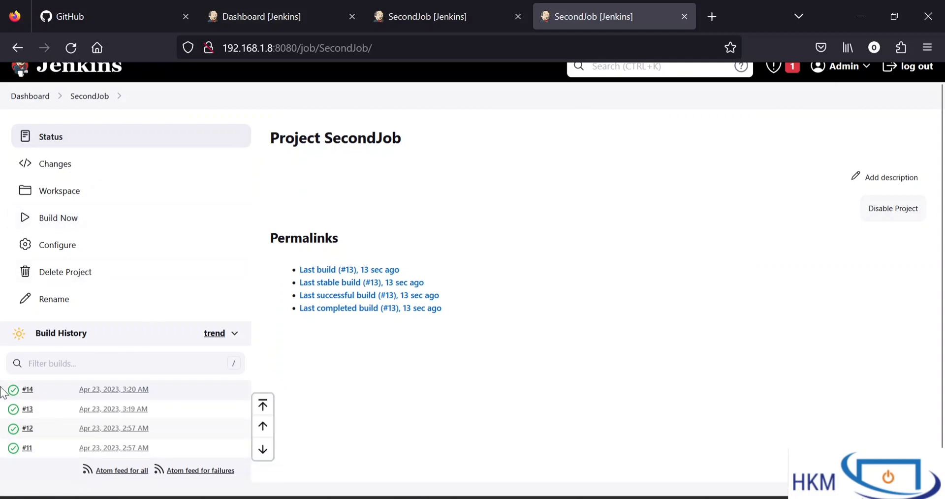
click(79, 53)
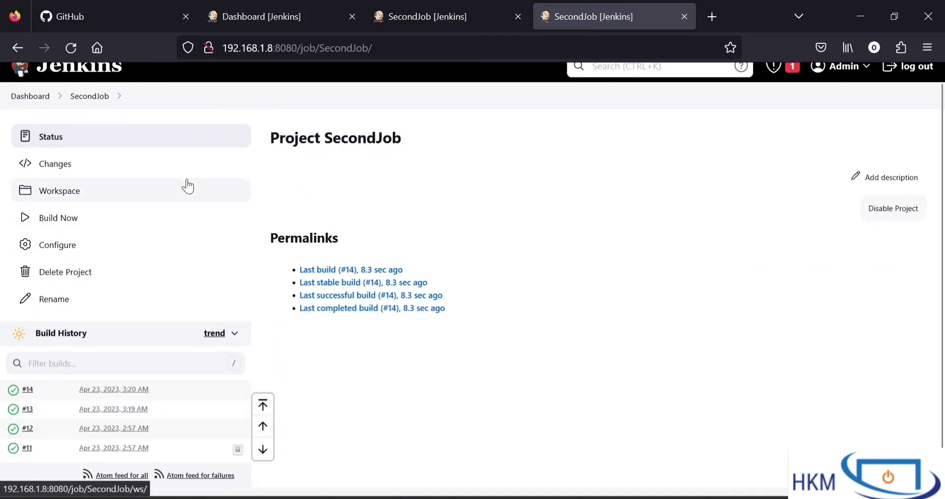
drag(334, 128, 532, 140)
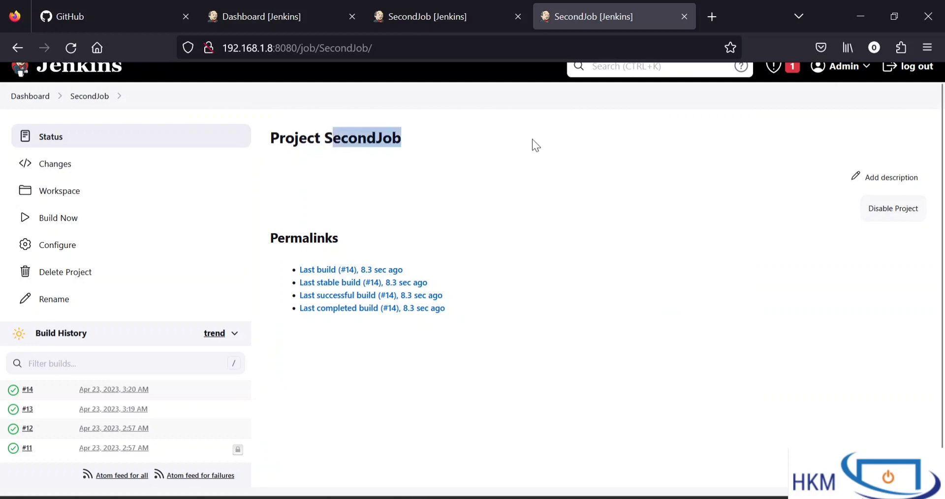
click(533, 139)
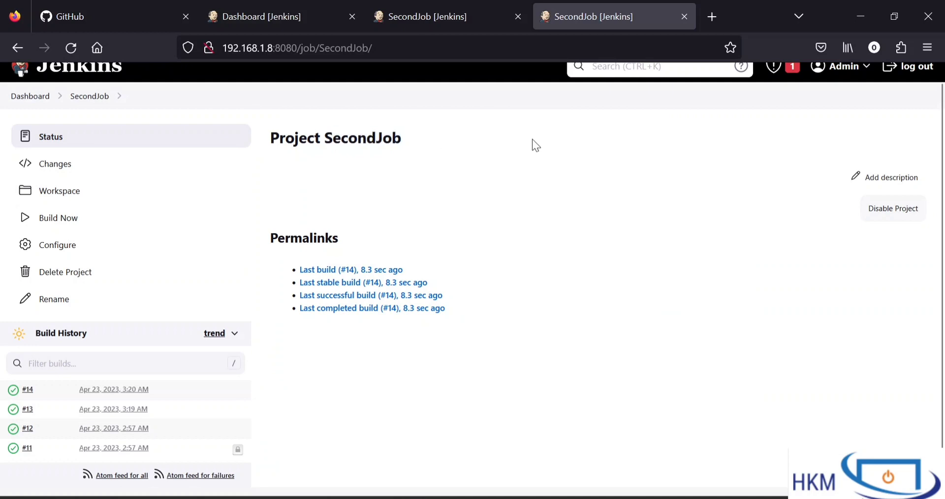